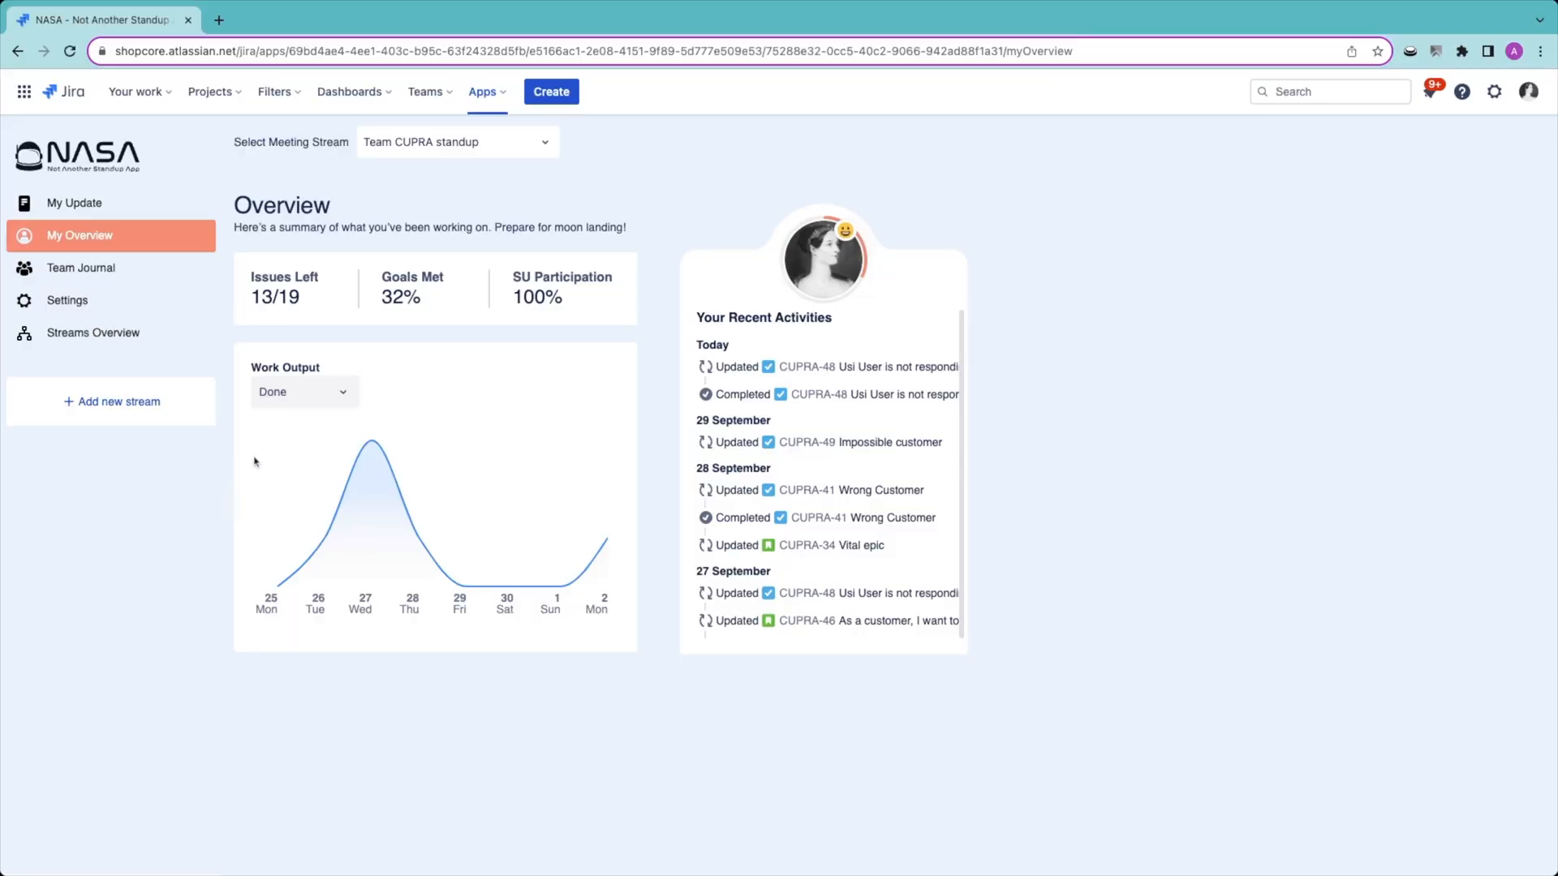
Step: Switch the Work Output chart on the overview page to show In Progress work
click(329, 398)
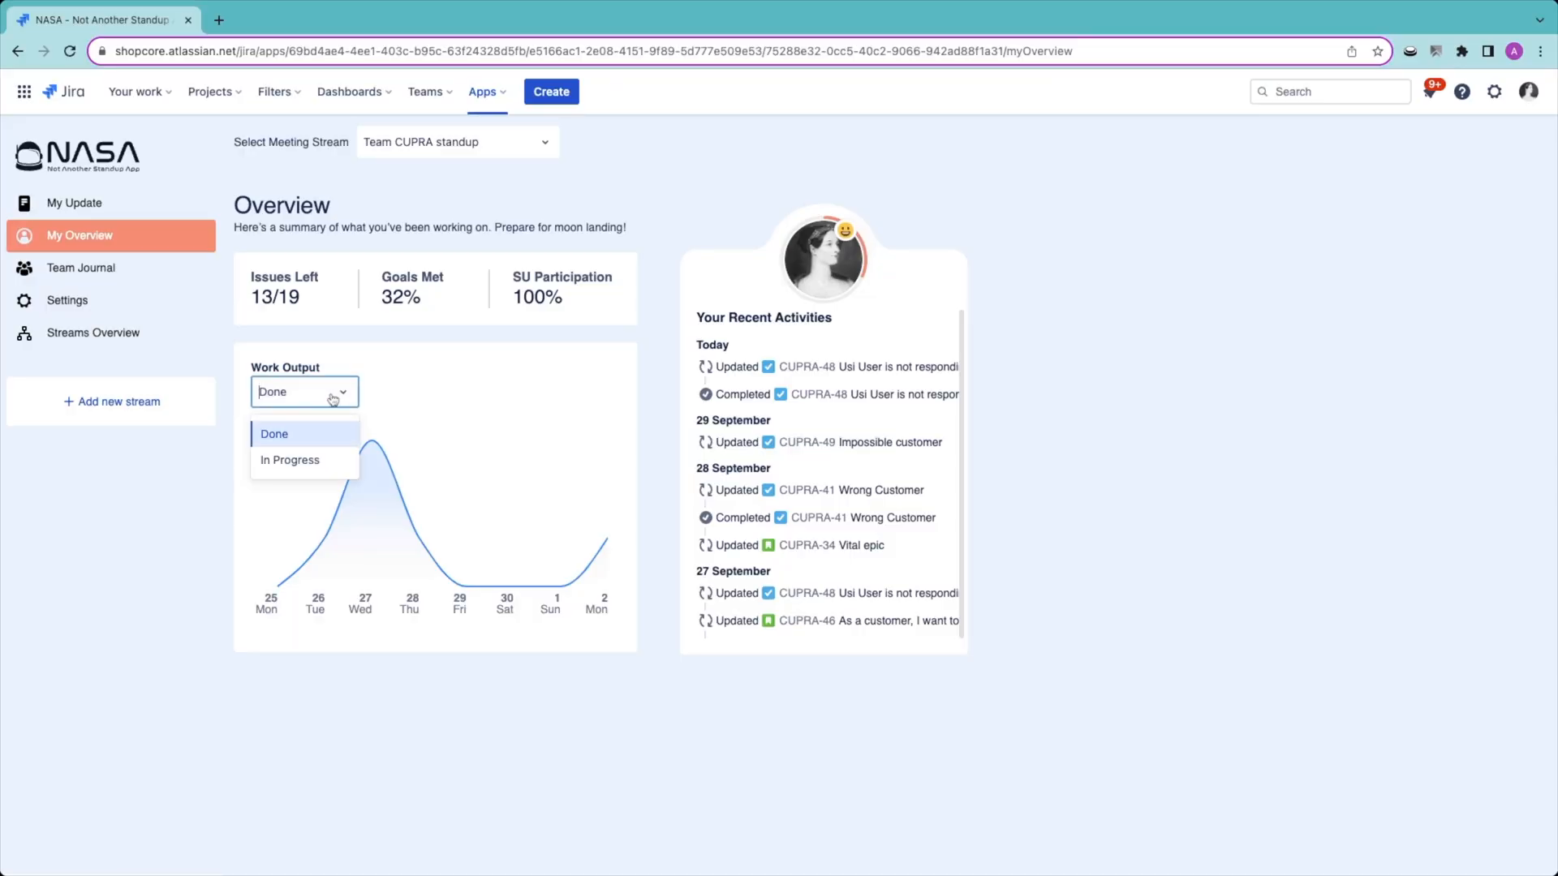
click(315, 468)
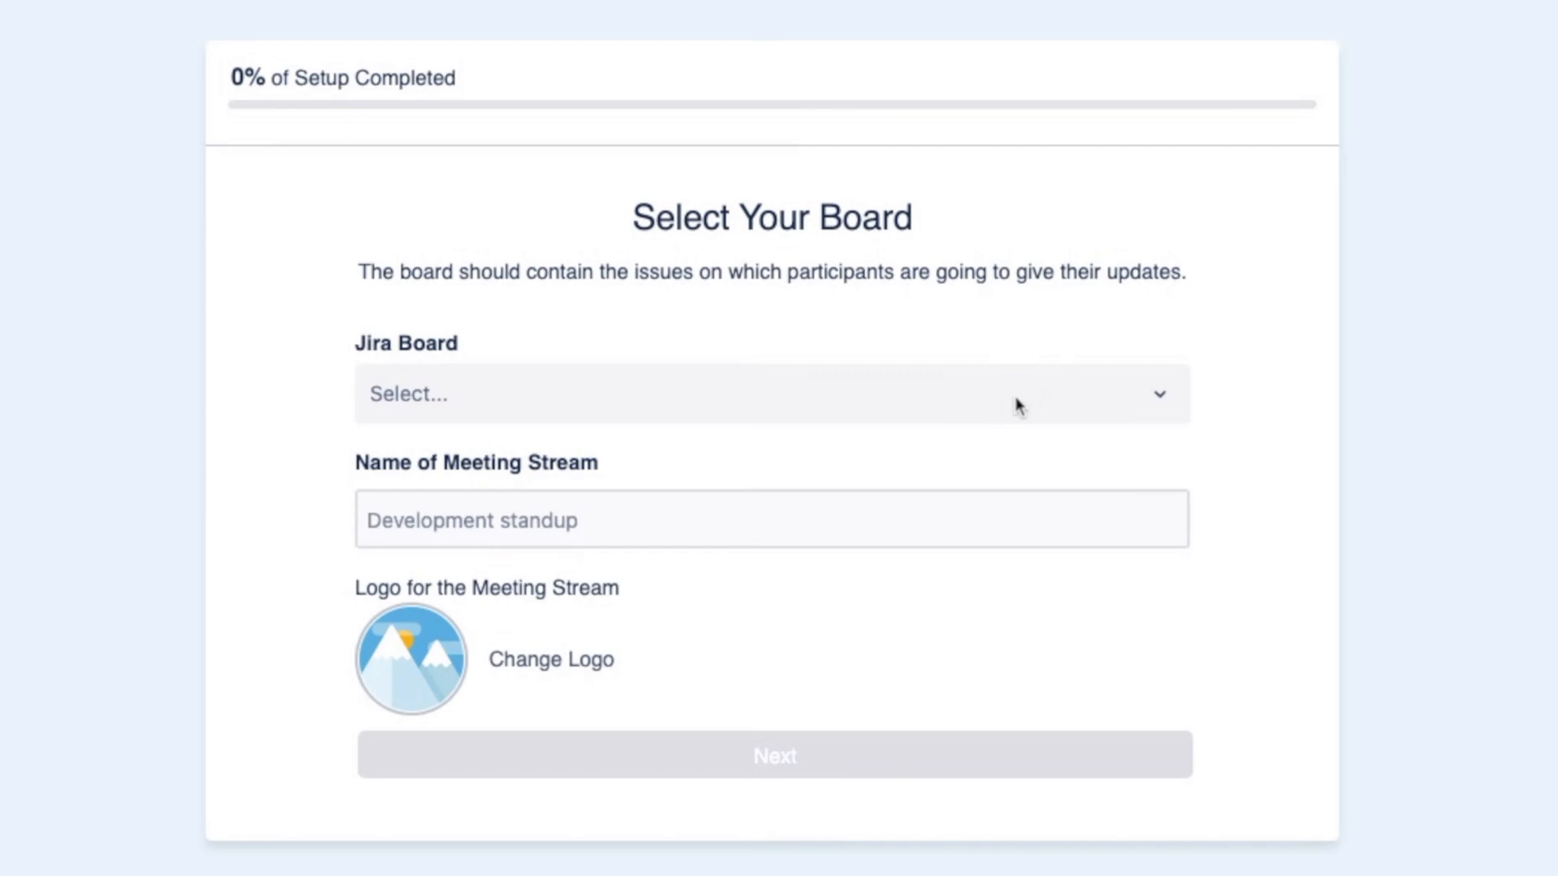
Step: Select Team CUPRA as the Jira board for the new meeting stream and continue the setup
click(1020, 406)
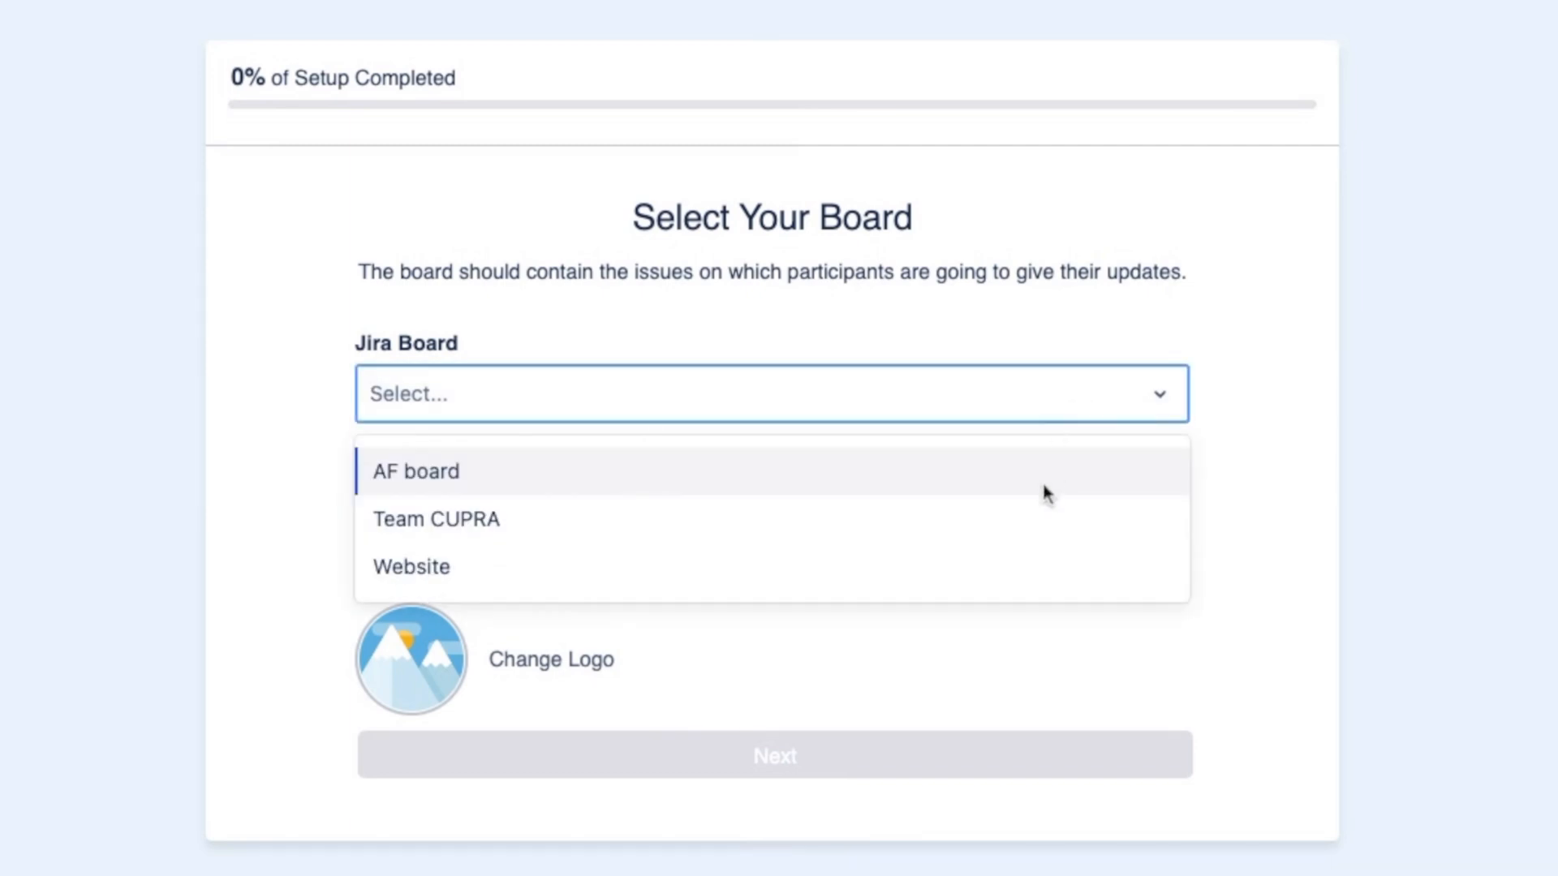
click(1035, 519)
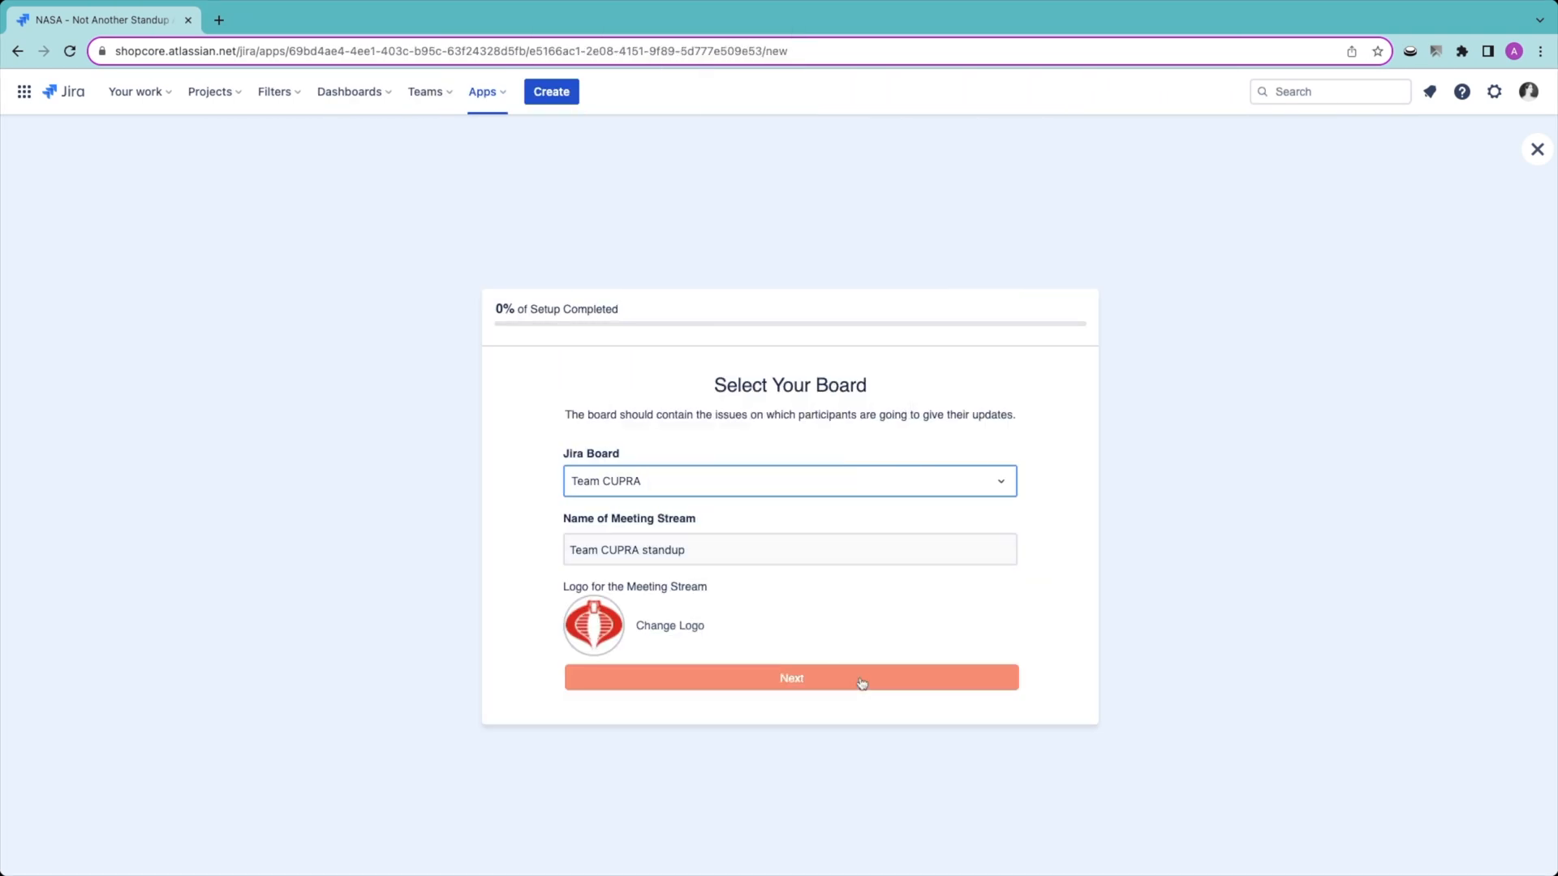
click(862, 683)
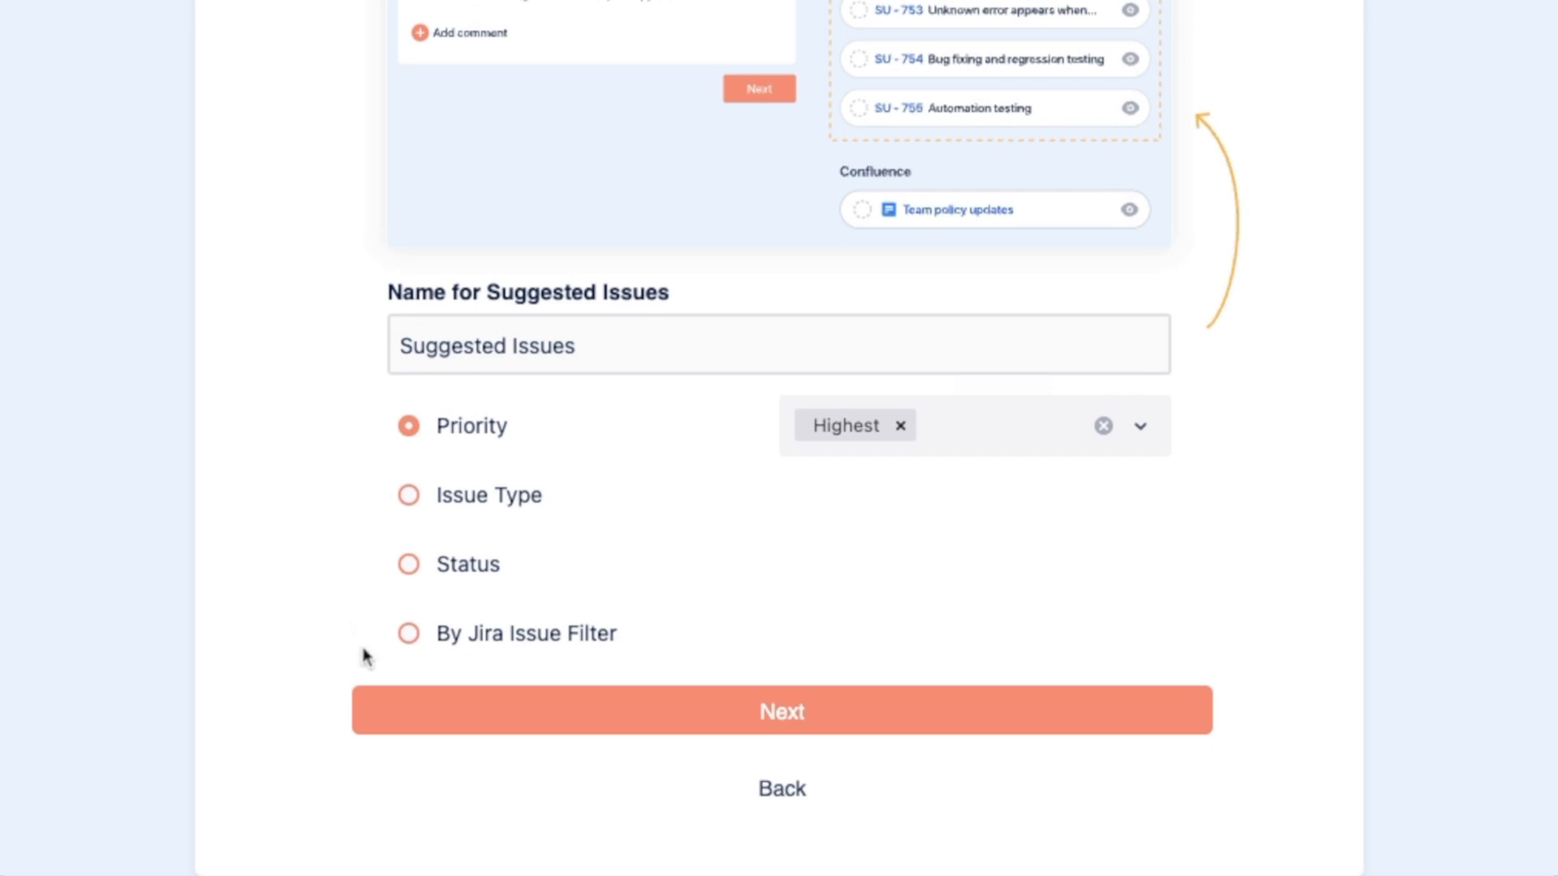
Step: Base the suggested issues on the Jira issue filter Current Sprint Cupra and continue the setup
click(409, 634)
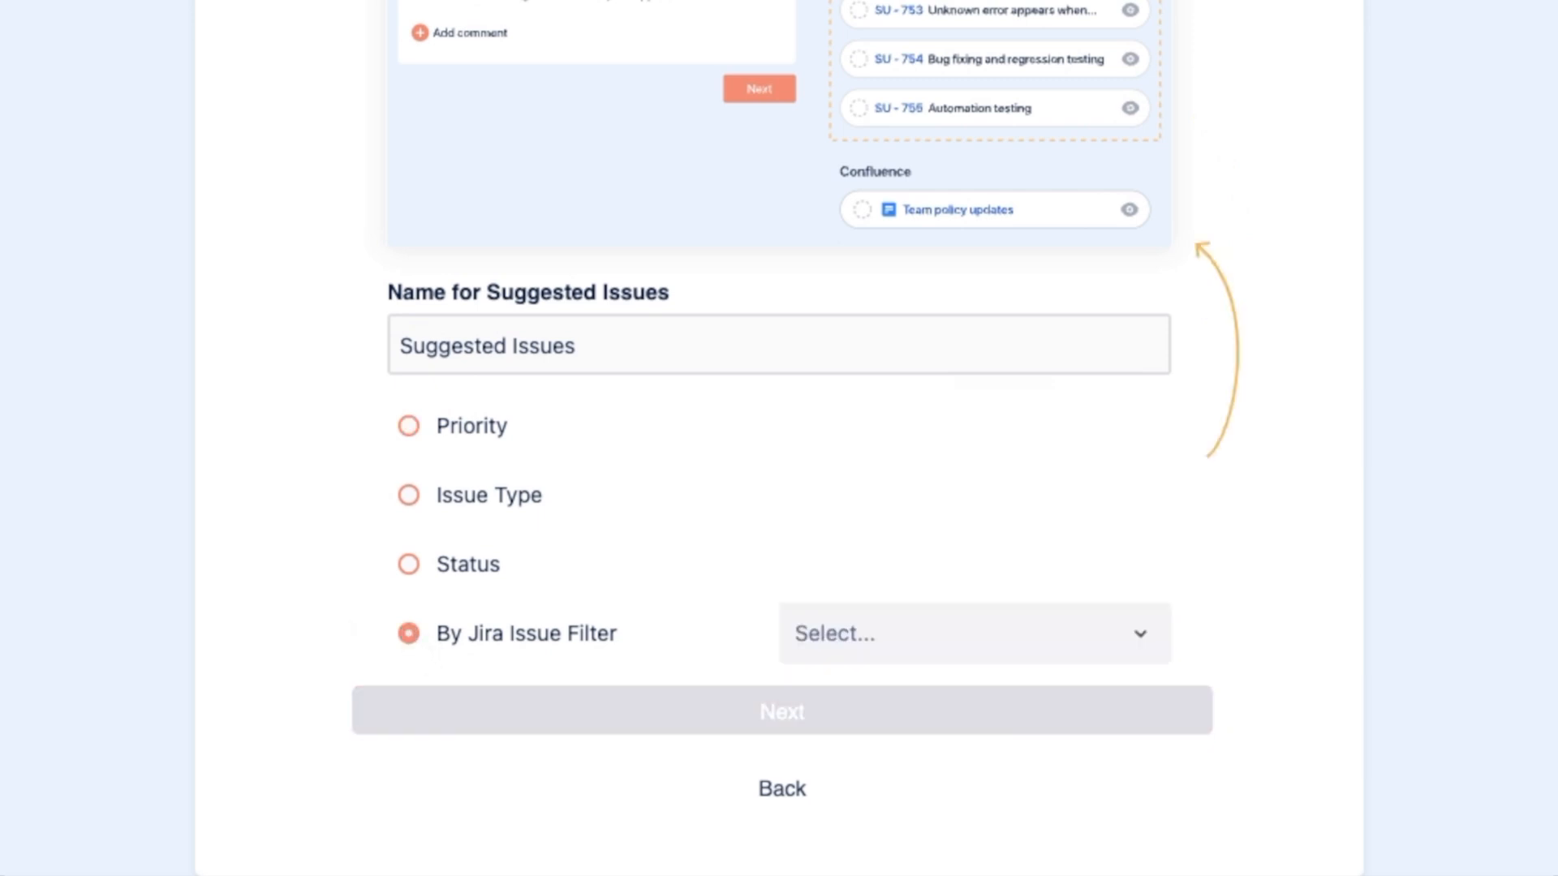
click(1136, 636)
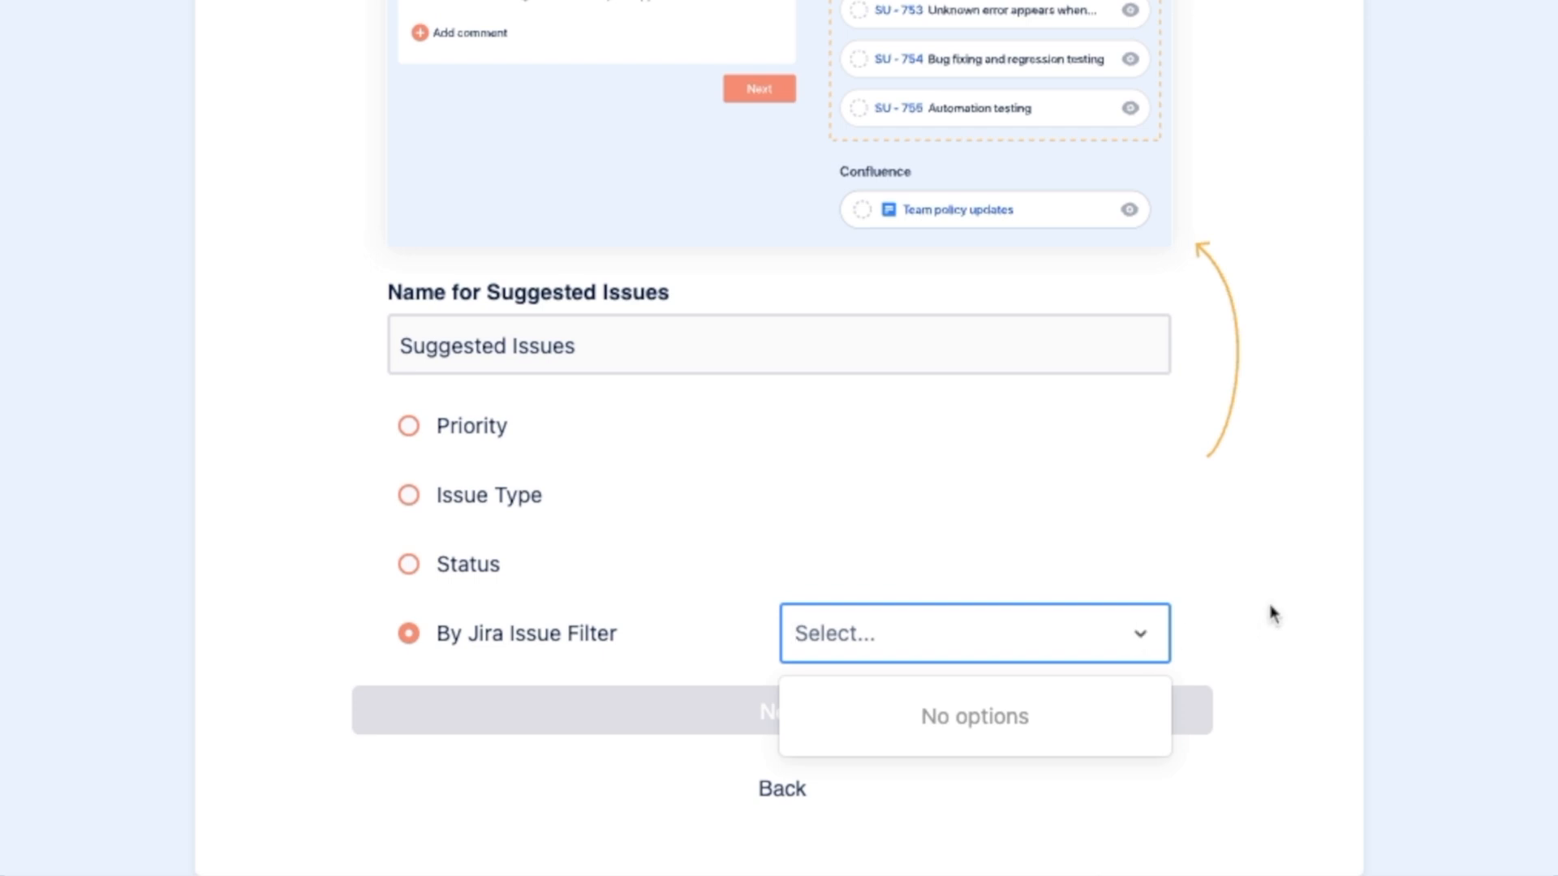
text(sprin)
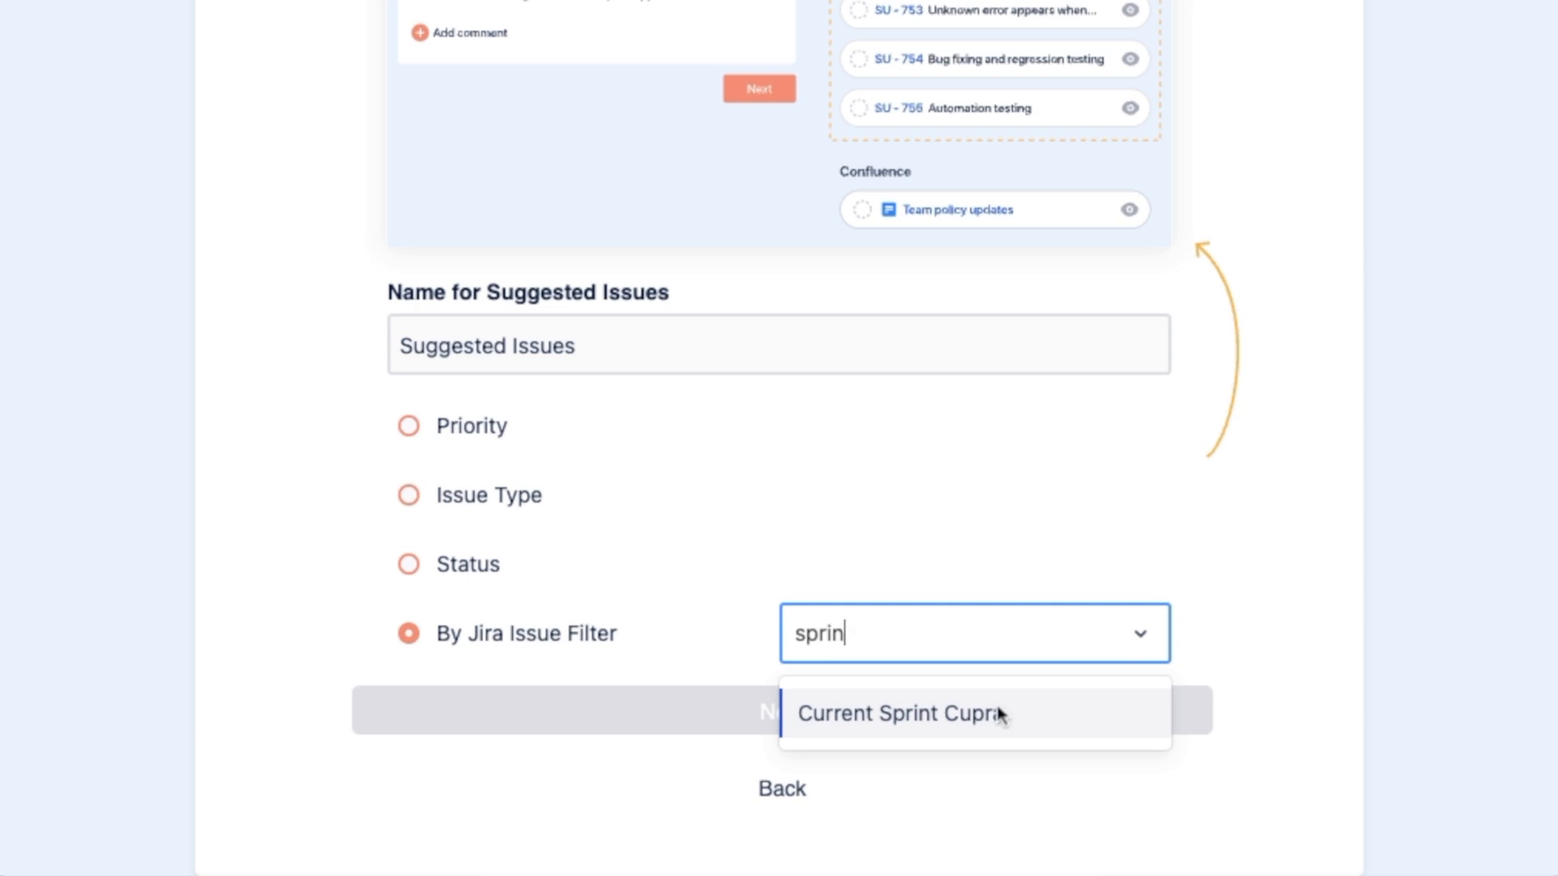
click(1000, 714)
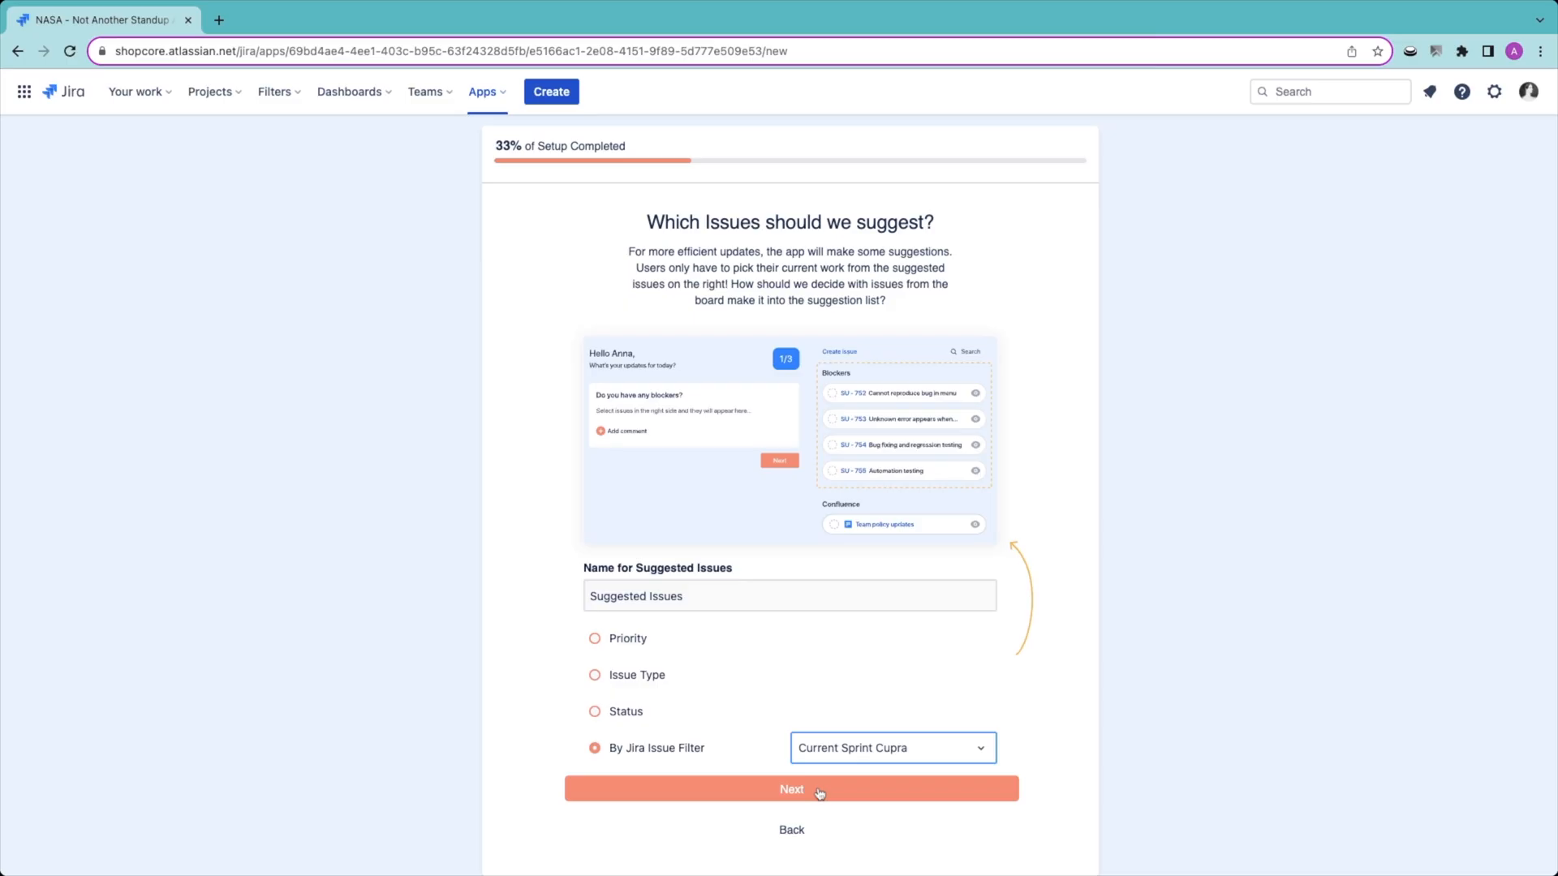
click(819, 791)
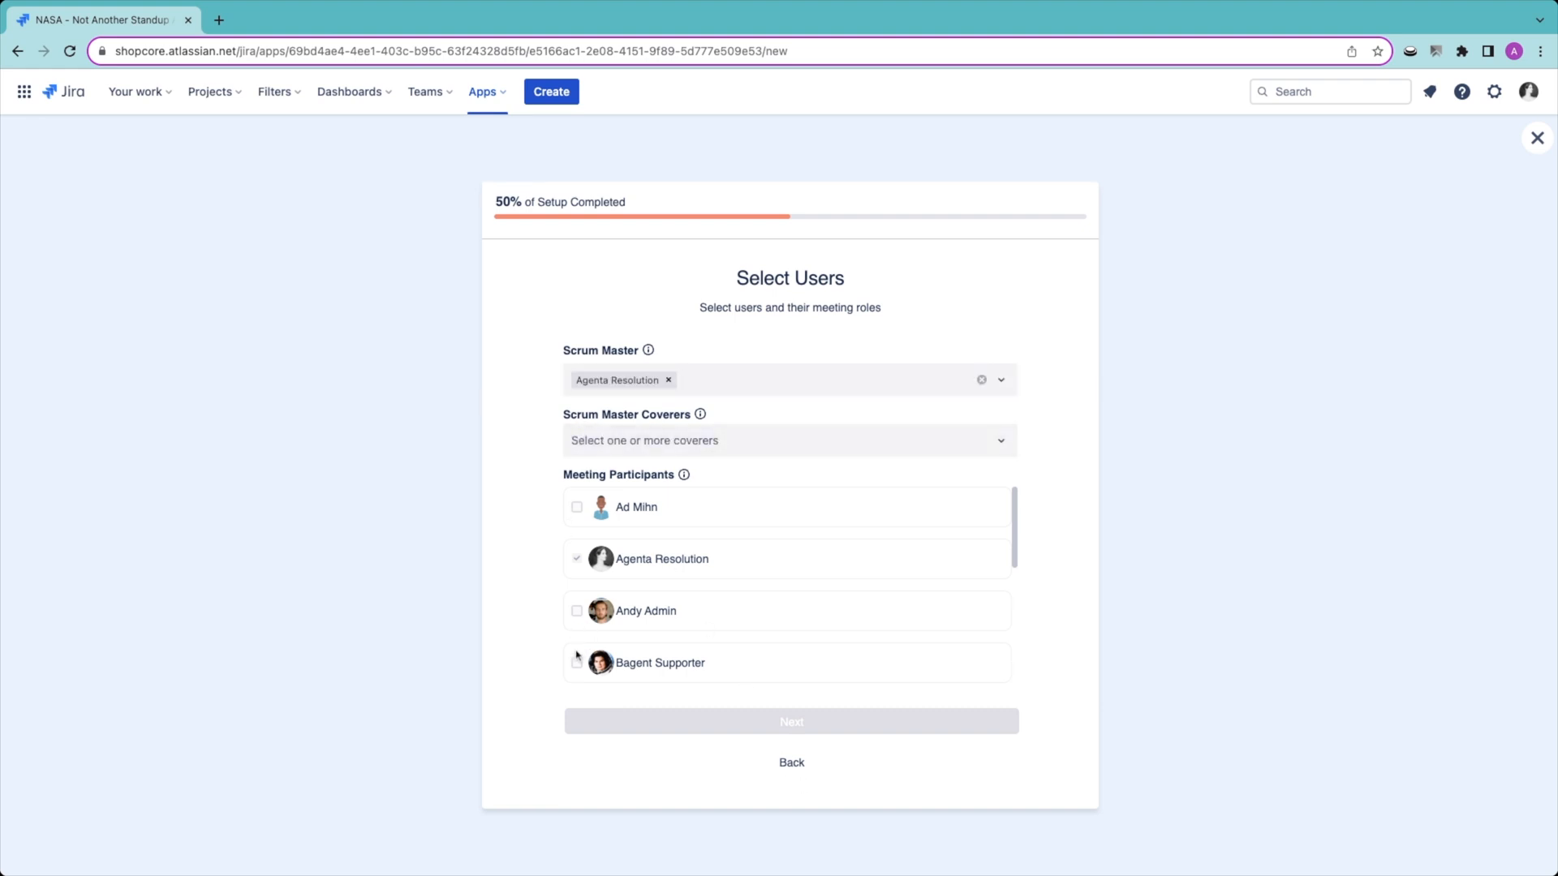
Step: Add two users as Scrum Master Coverers for the meeting stream
click(617, 455)
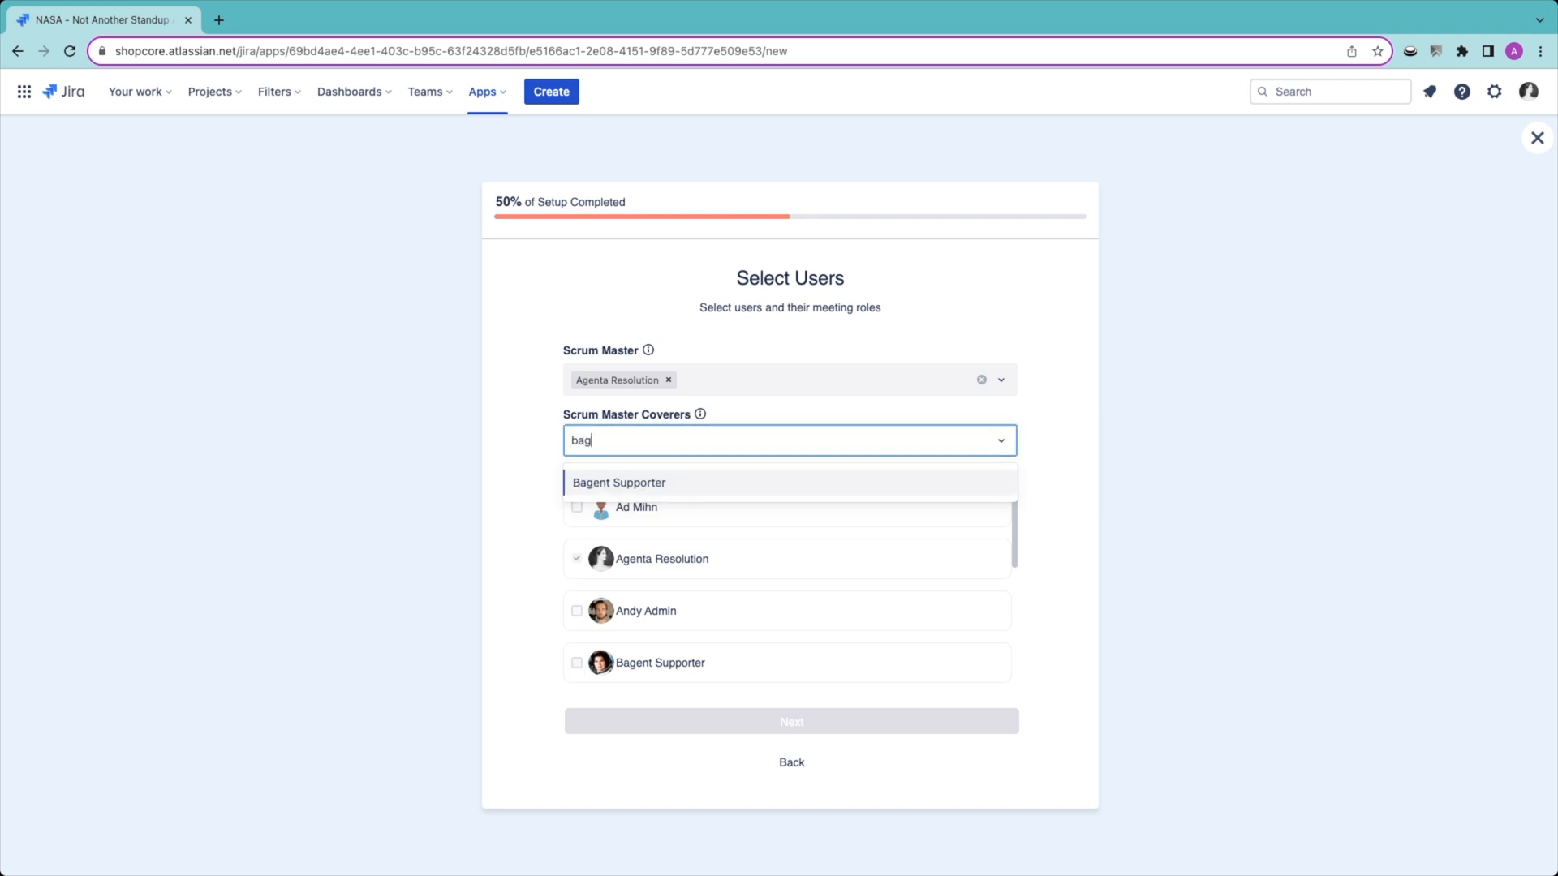
click(630, 480)
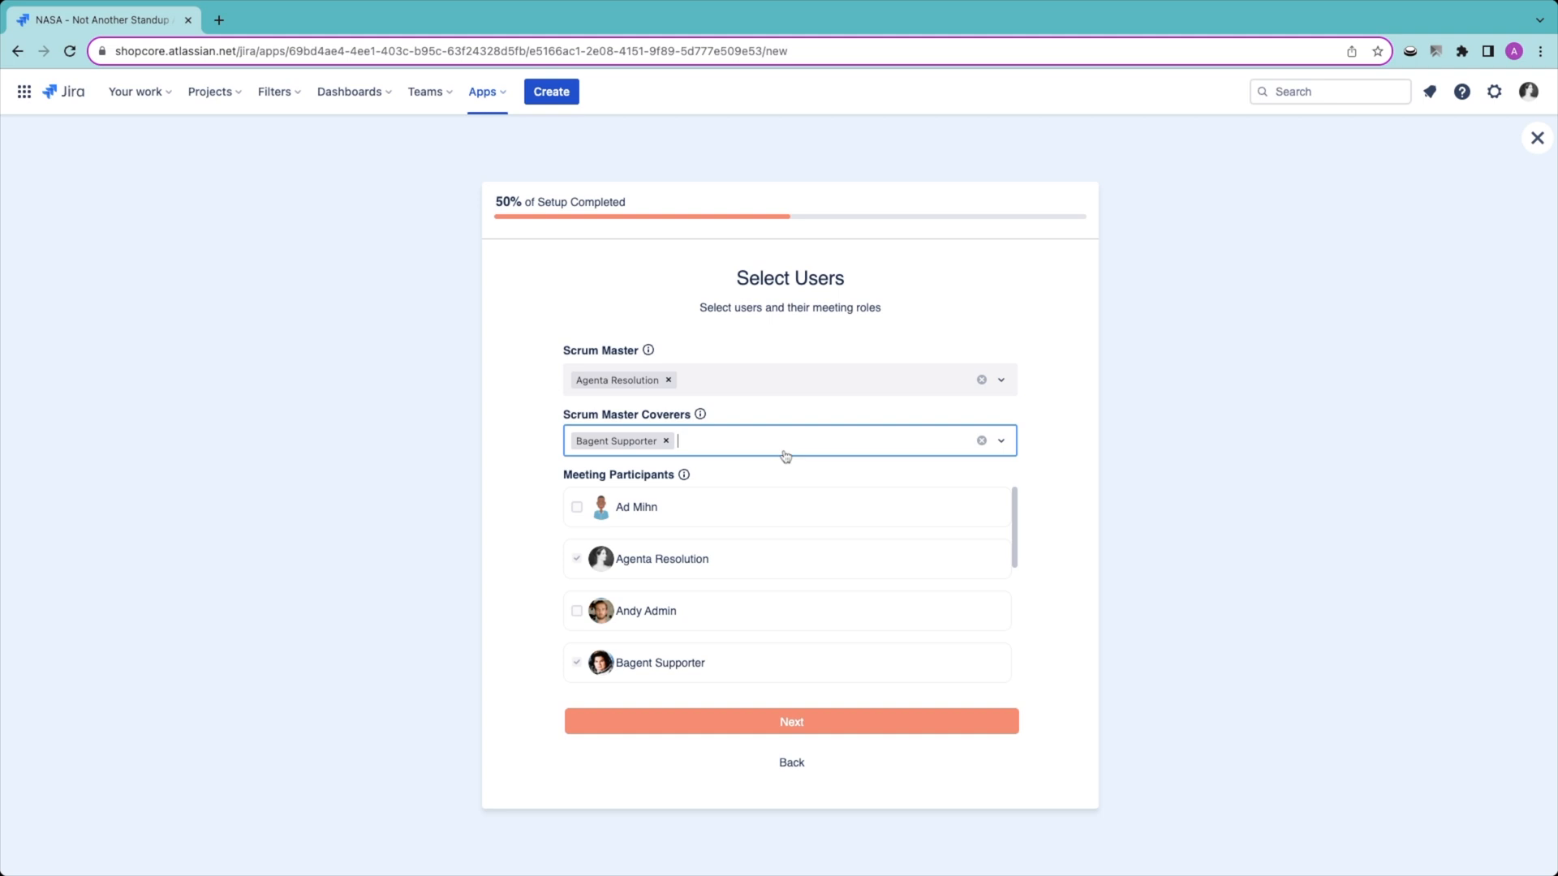
text(andy)
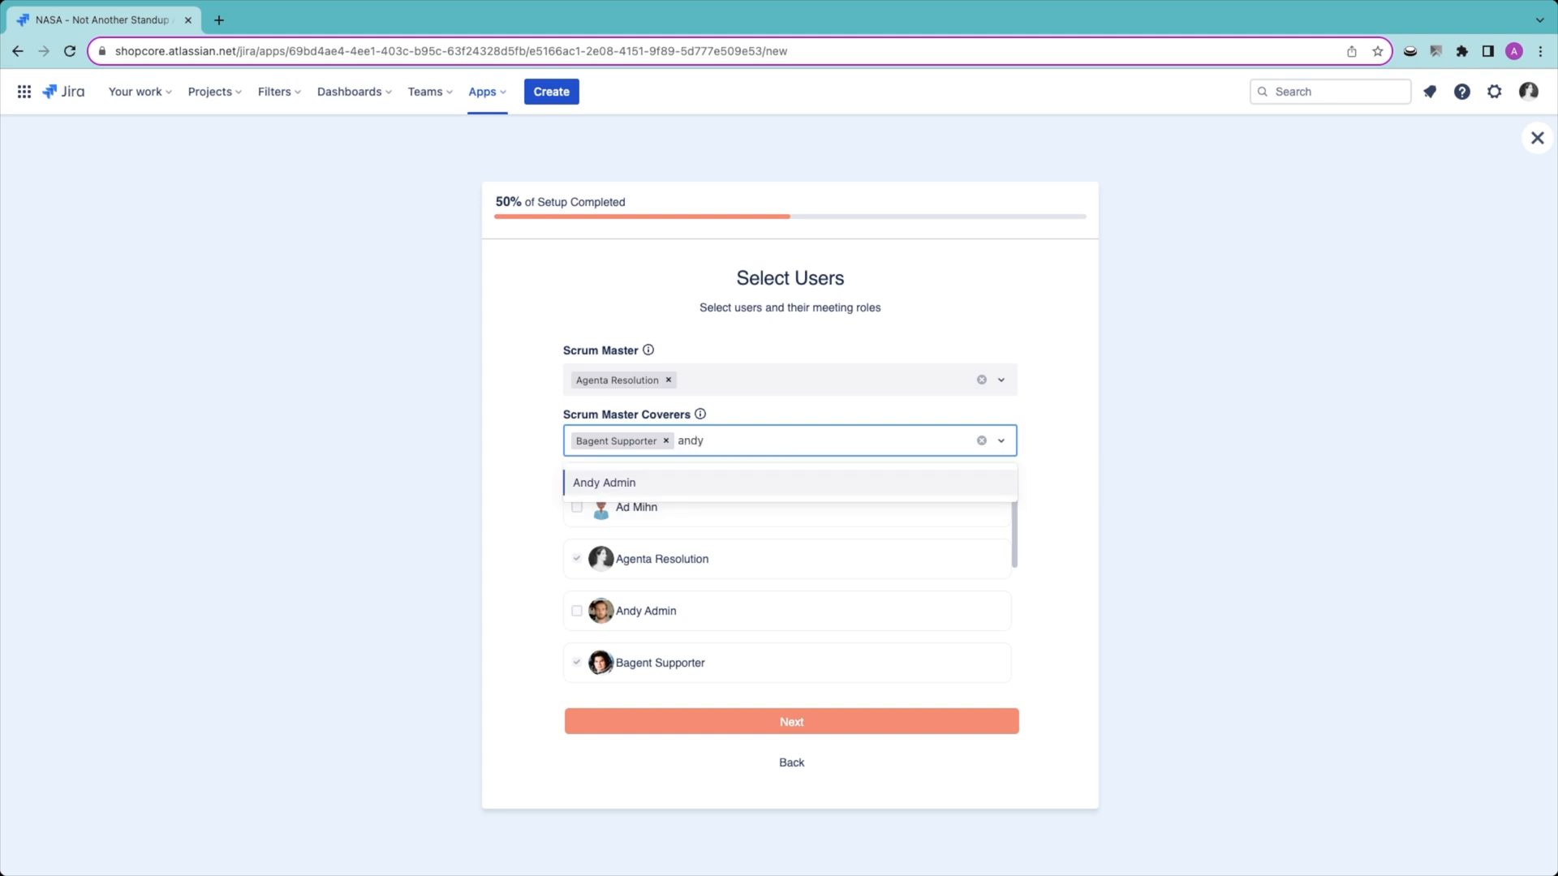
click(732, 489)
click(514, 549)
Step: Include further team members from the user list as meeting participants and continue the setup
scroll(740, 557, down, 3)
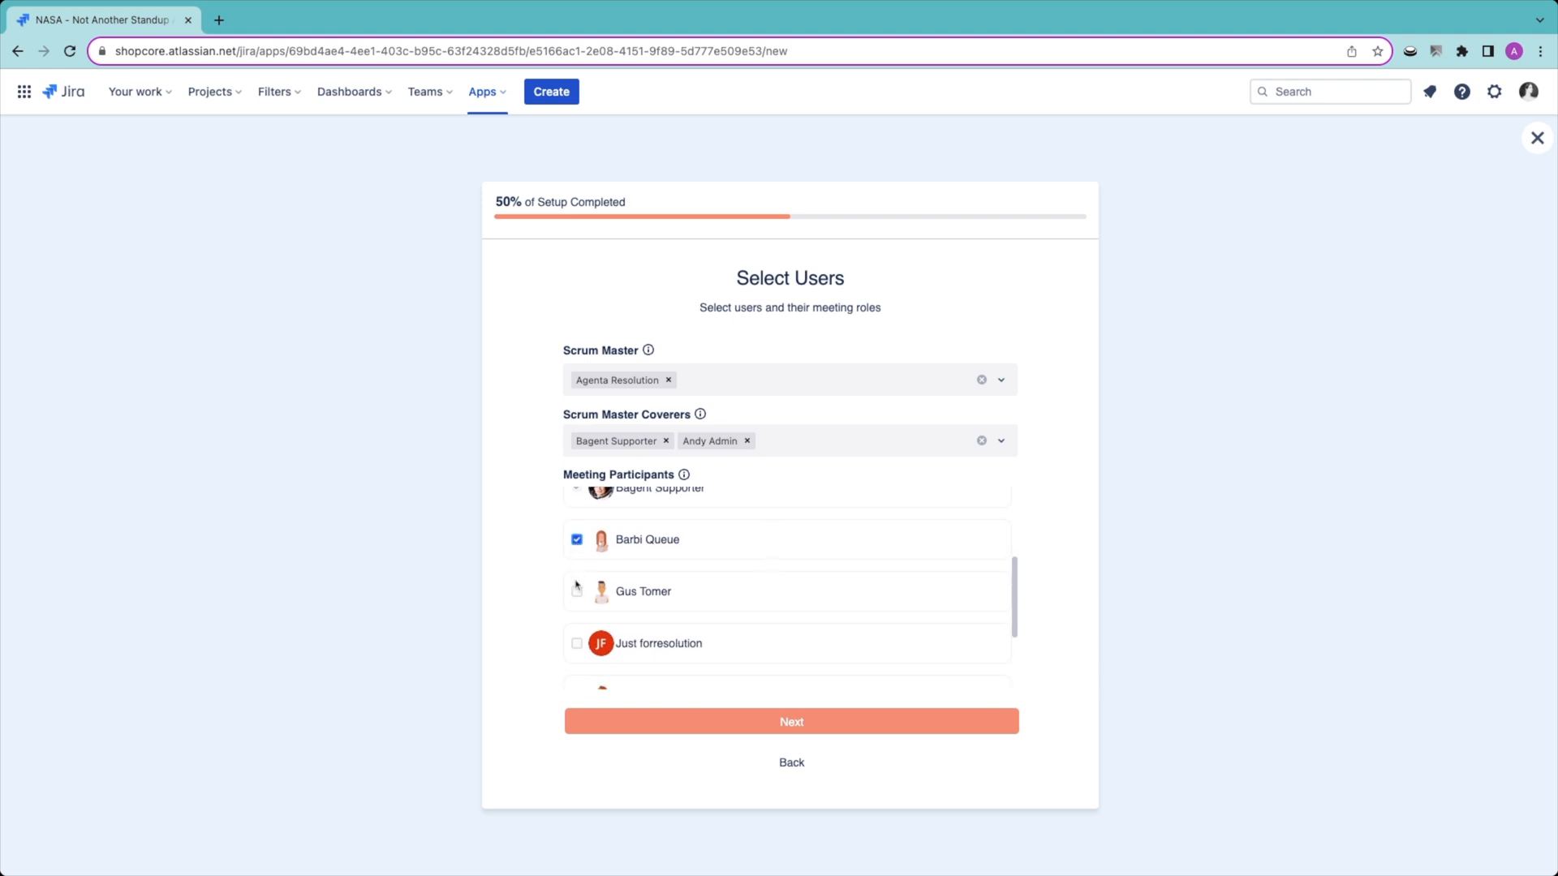
scroll(680, 566, down, 2)
click(579, 671)
click(775, 725)
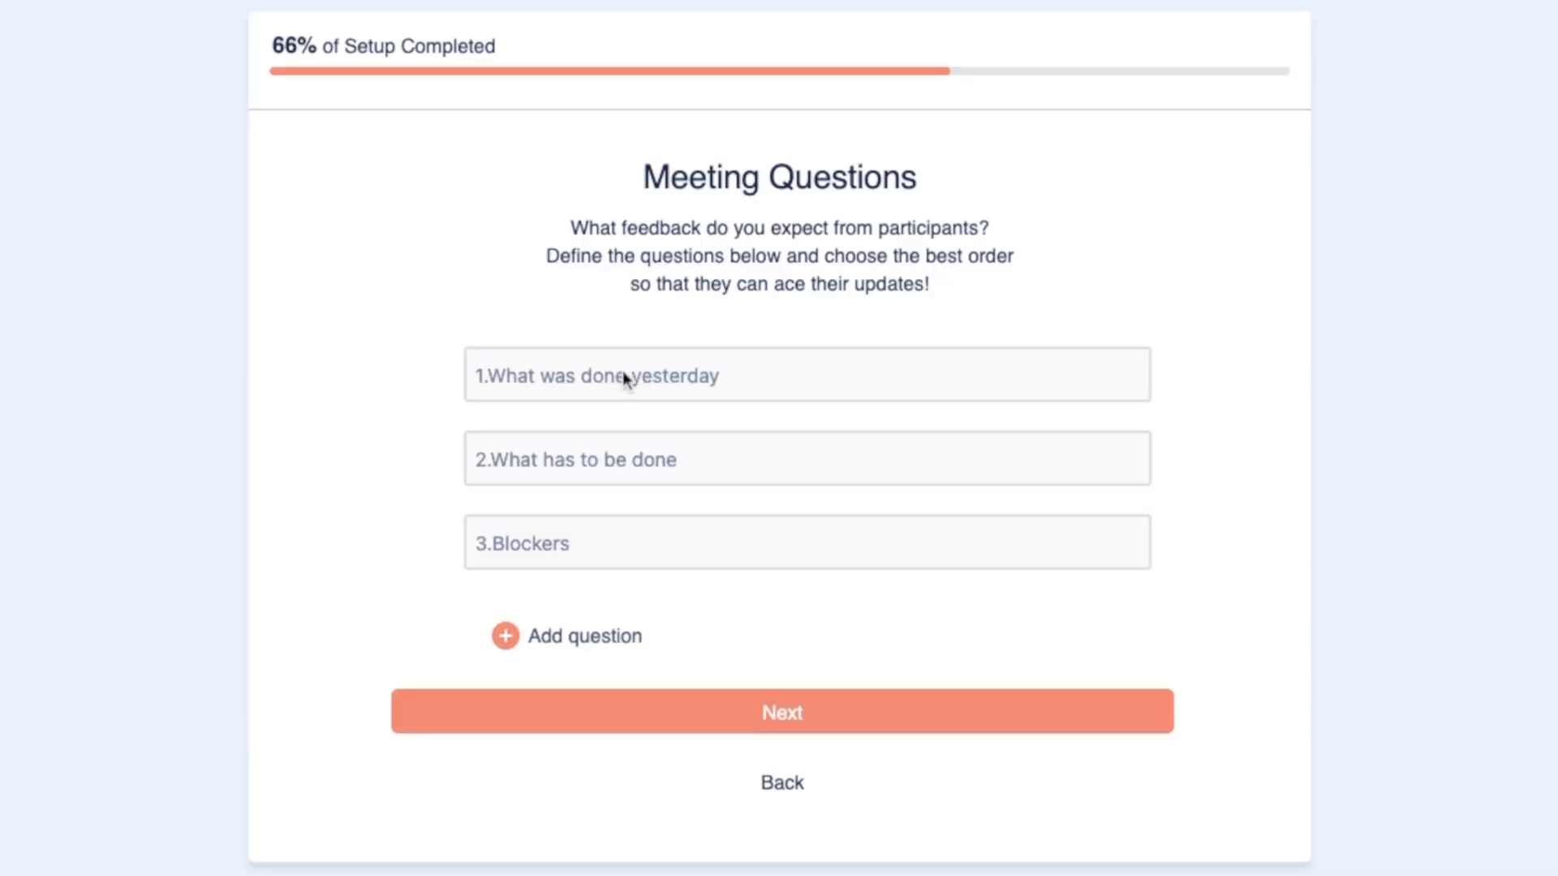
Step: Replace the three meeting questions with "What code do you need reviewed?", "What needs manual testing?" and "Do you have any blockers?"
click(585, 374)
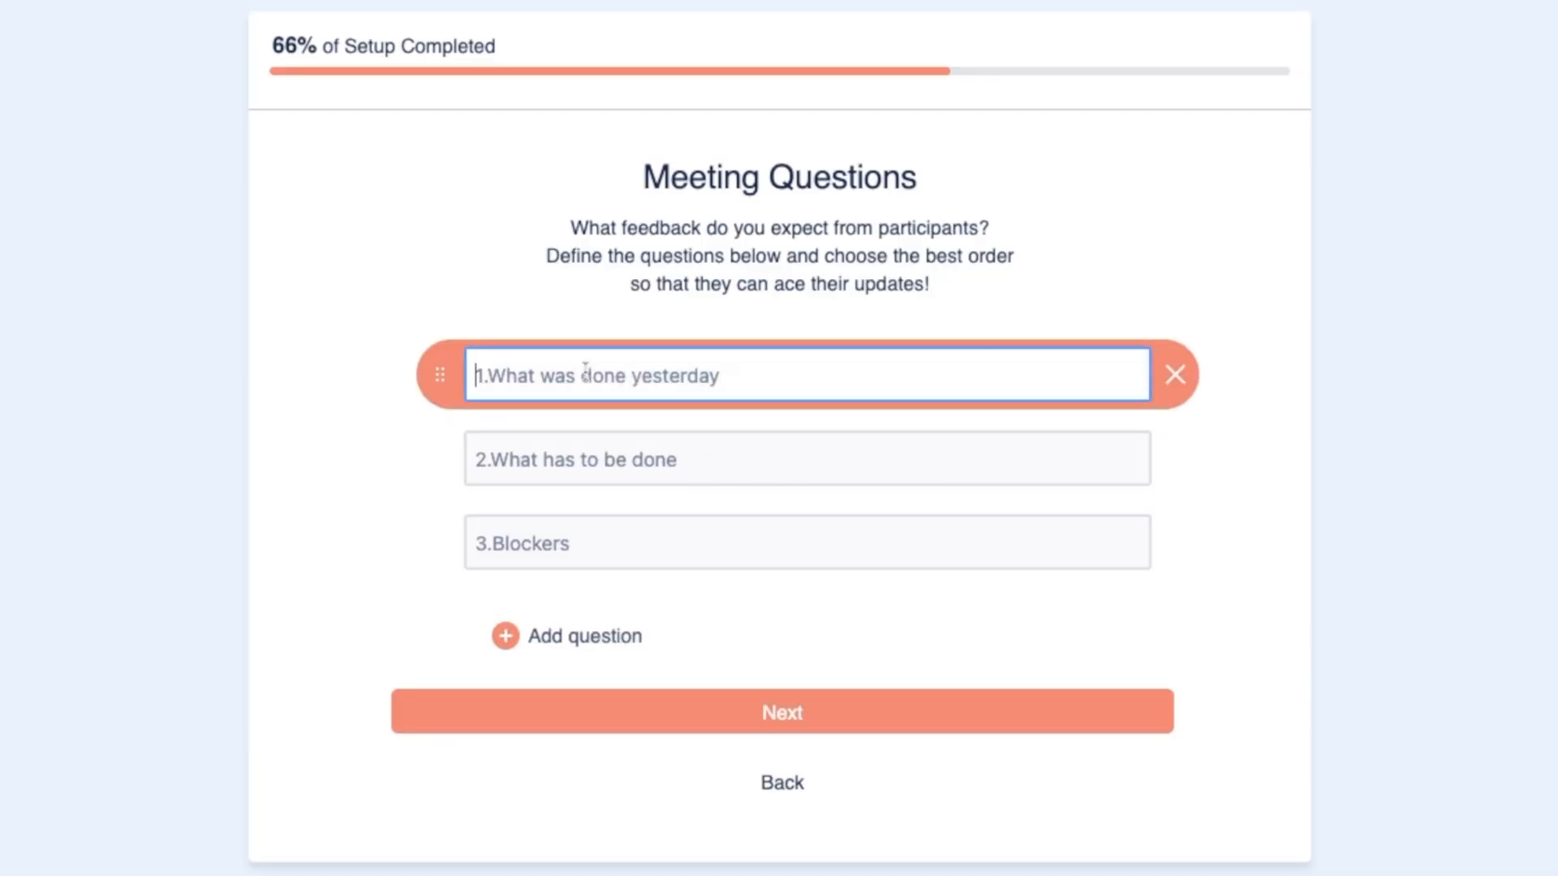
text(What code do you need reviewed?)
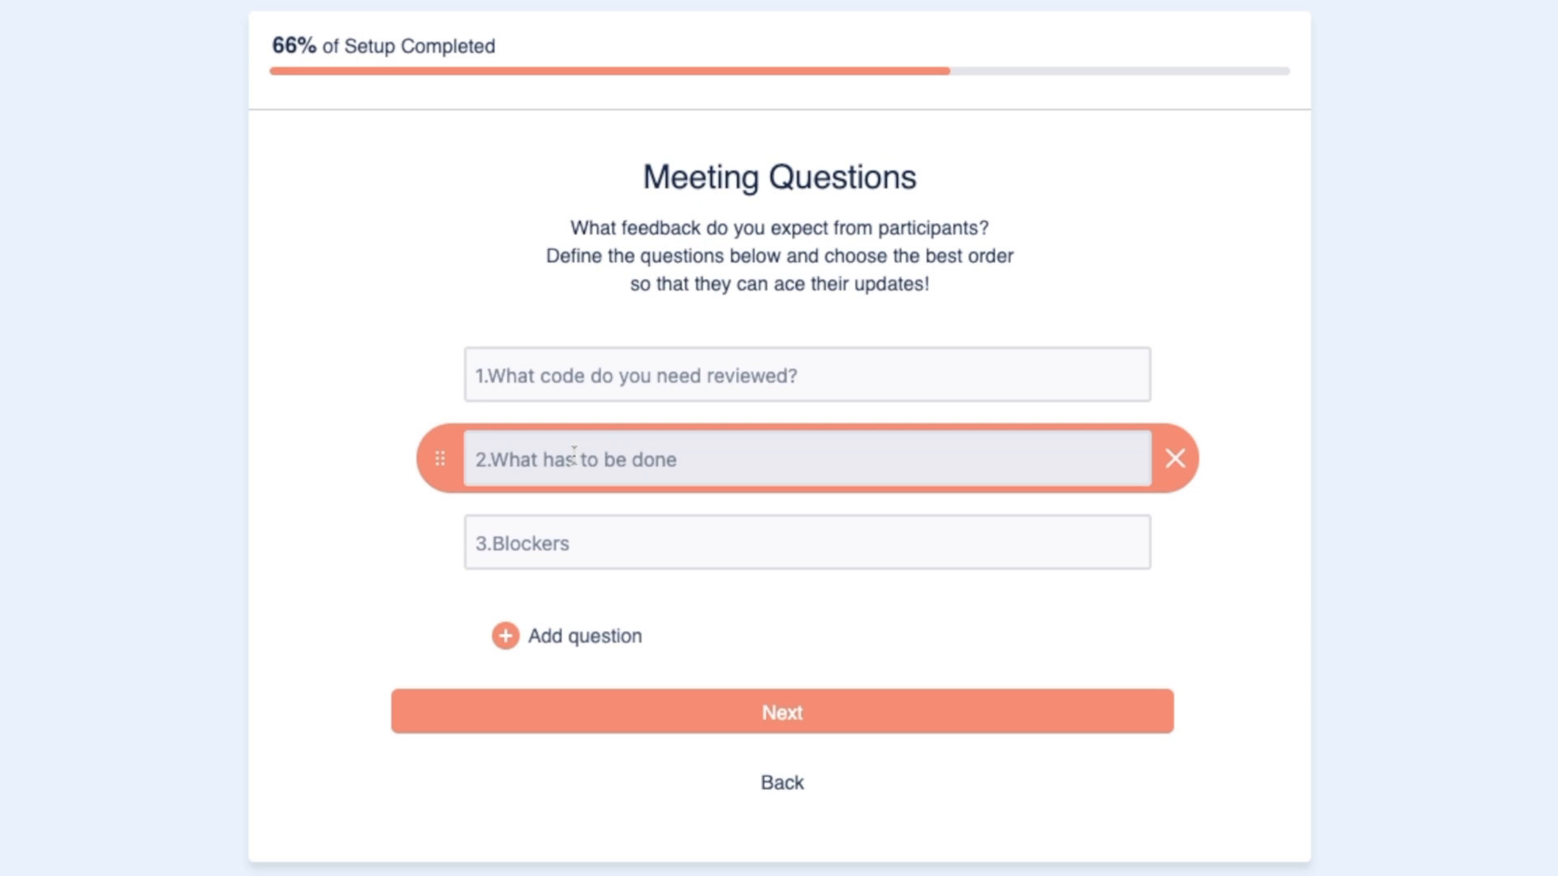
click(539, 457)
text(What needs manual testing?)
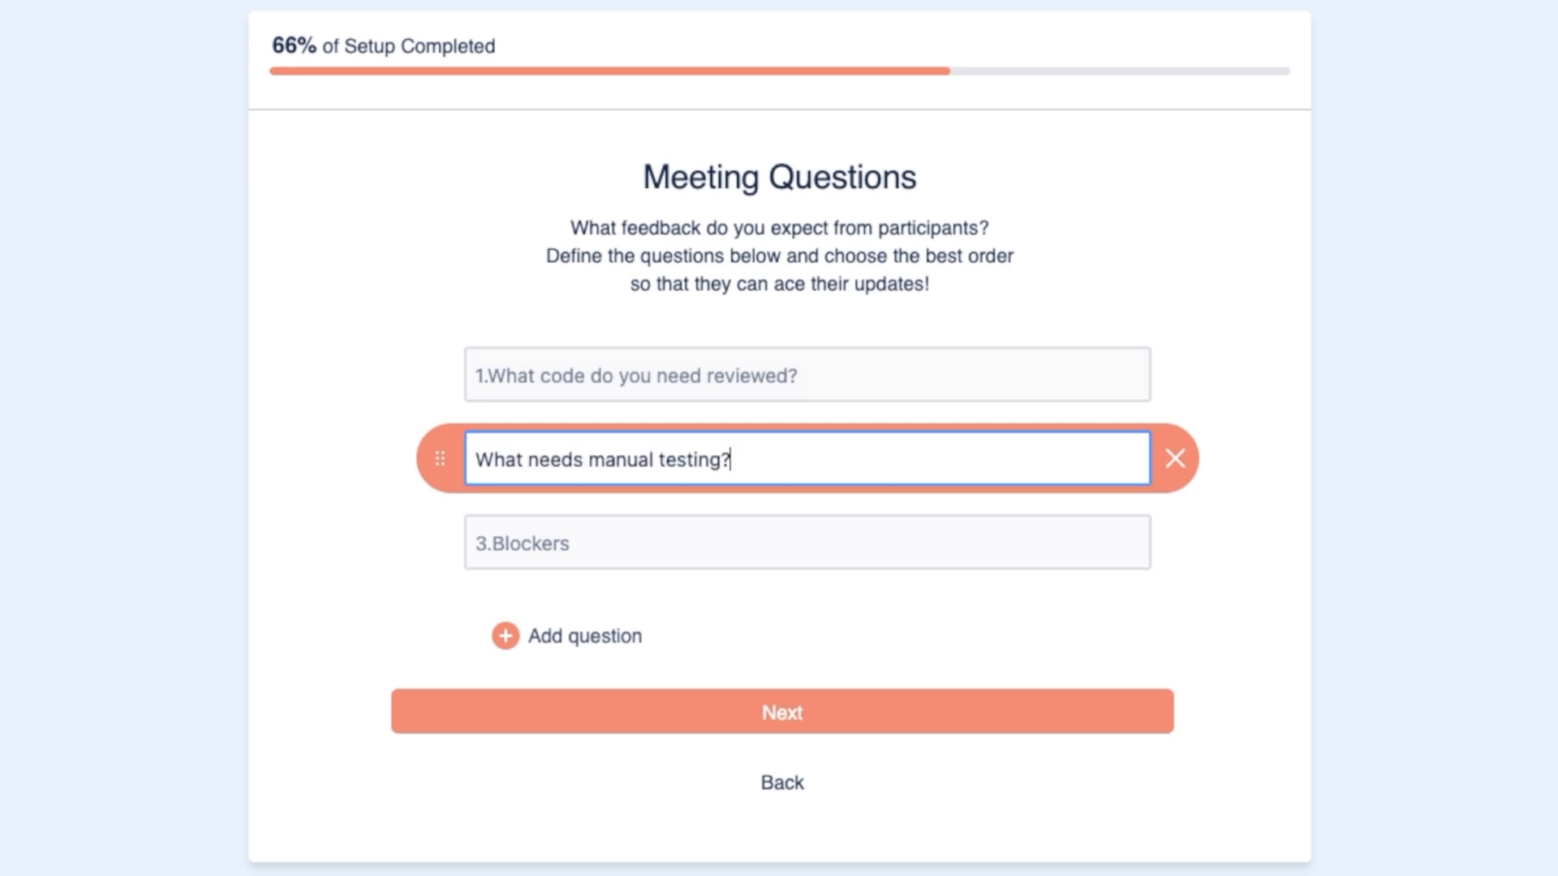
click(519, 539)
text(Do you have any blockers)
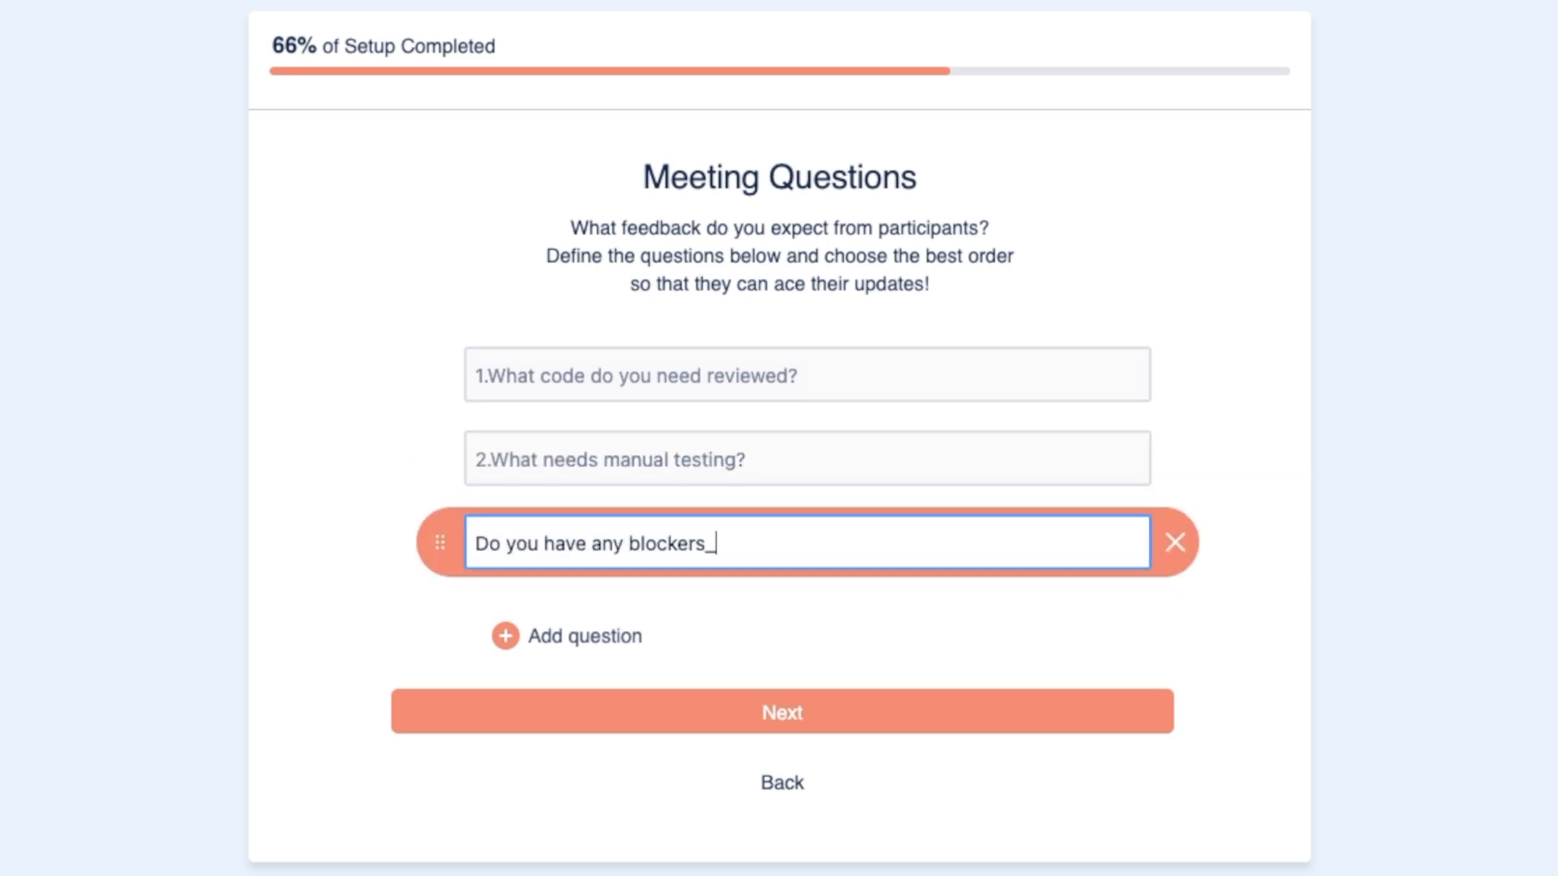
click(1198, 634)
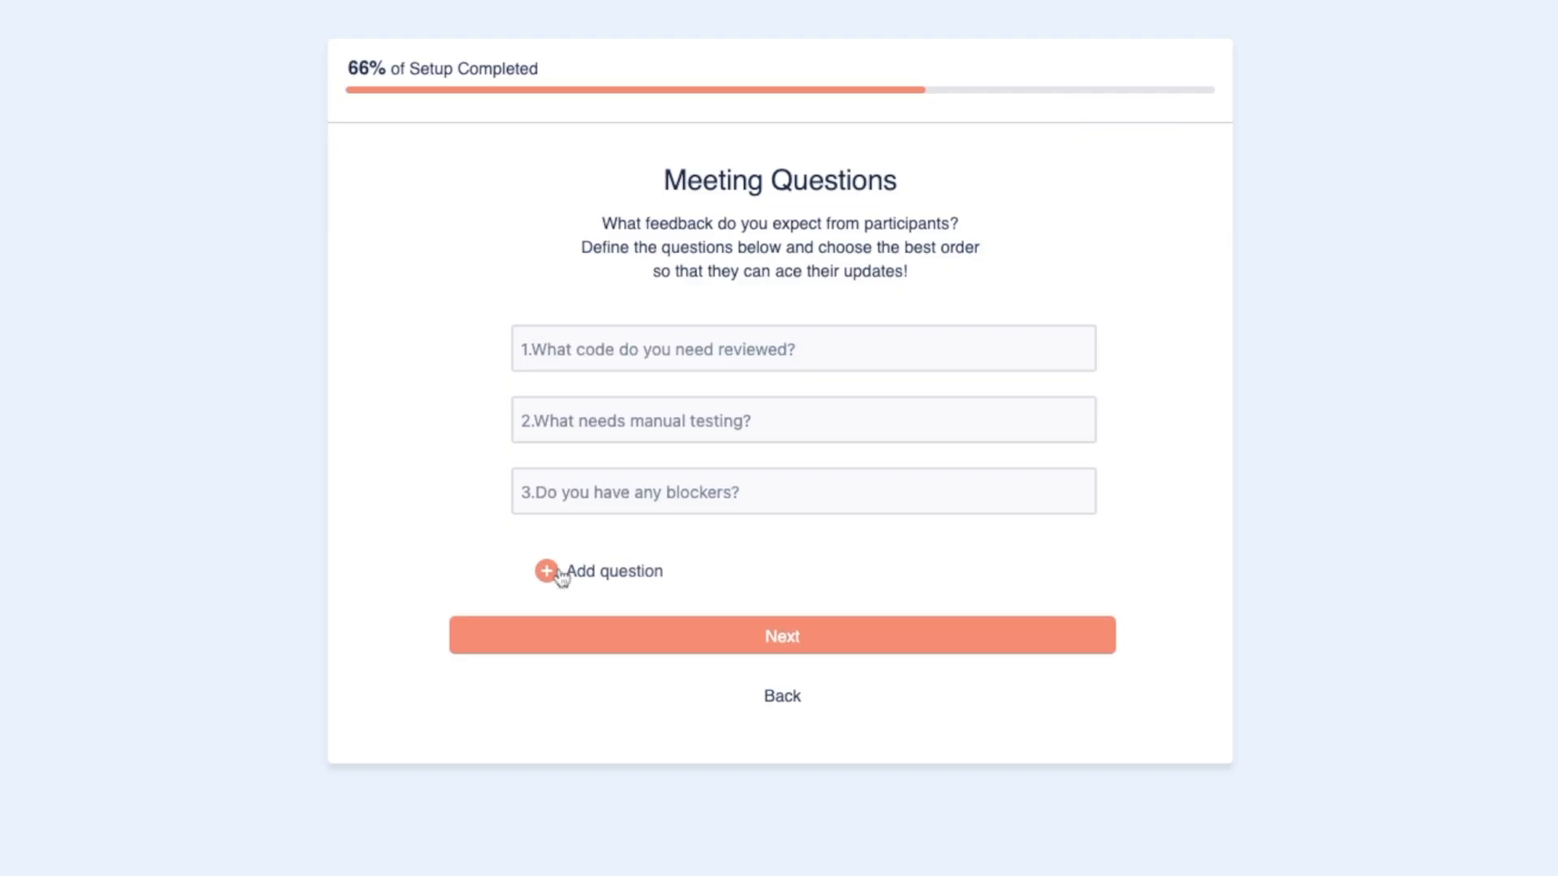
Step: Add a fourth meeting question, "Does anybody feel they need training or more R&D time?"
click(561, 577)
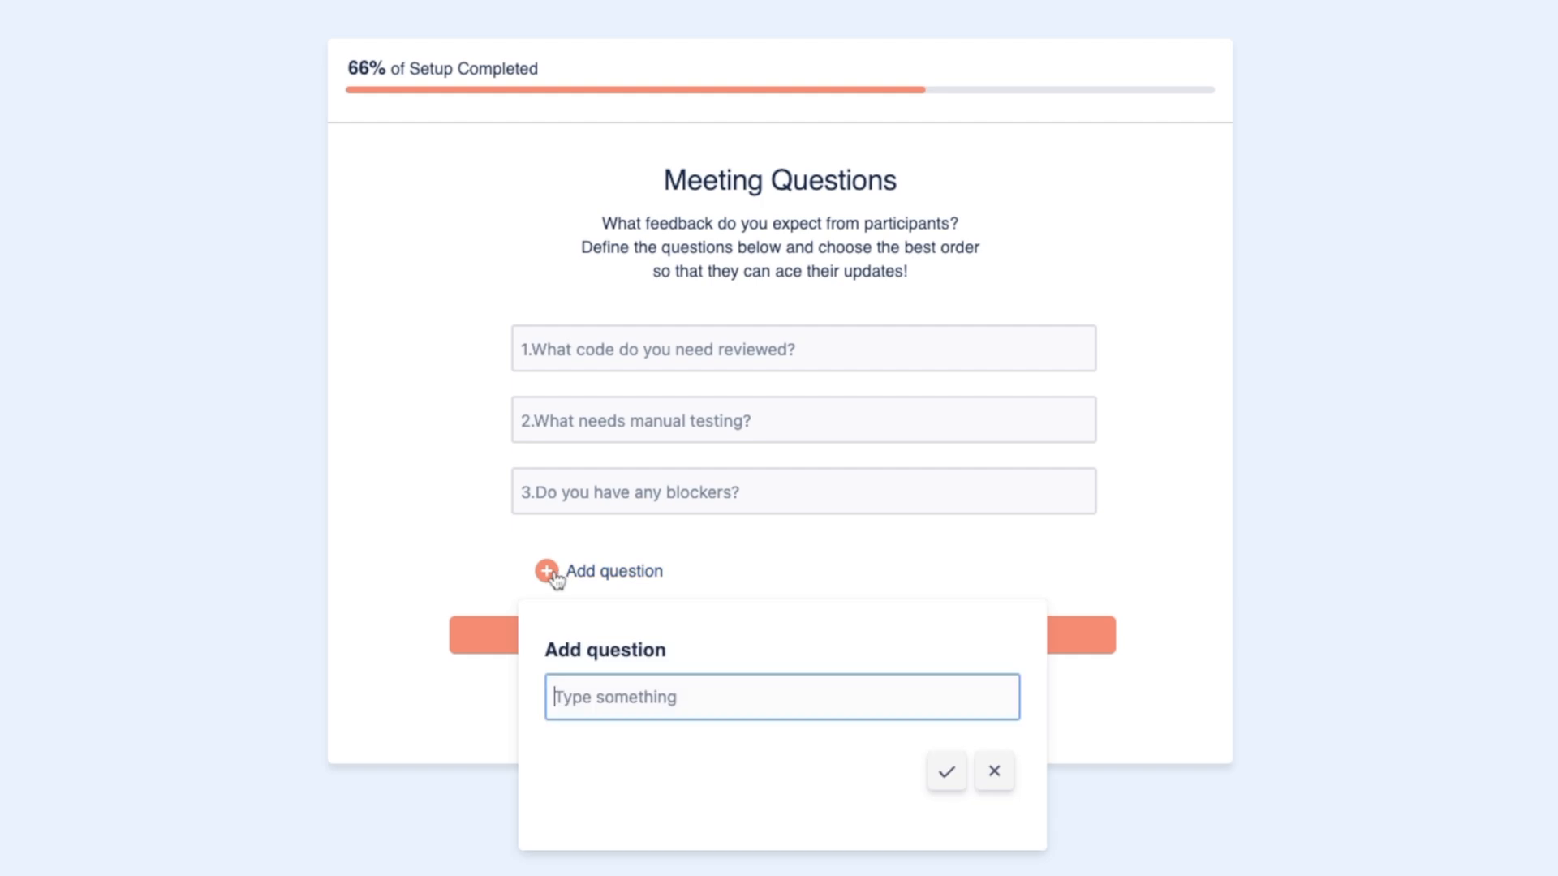
text(Does anybody feel they need training or more R&D time?)
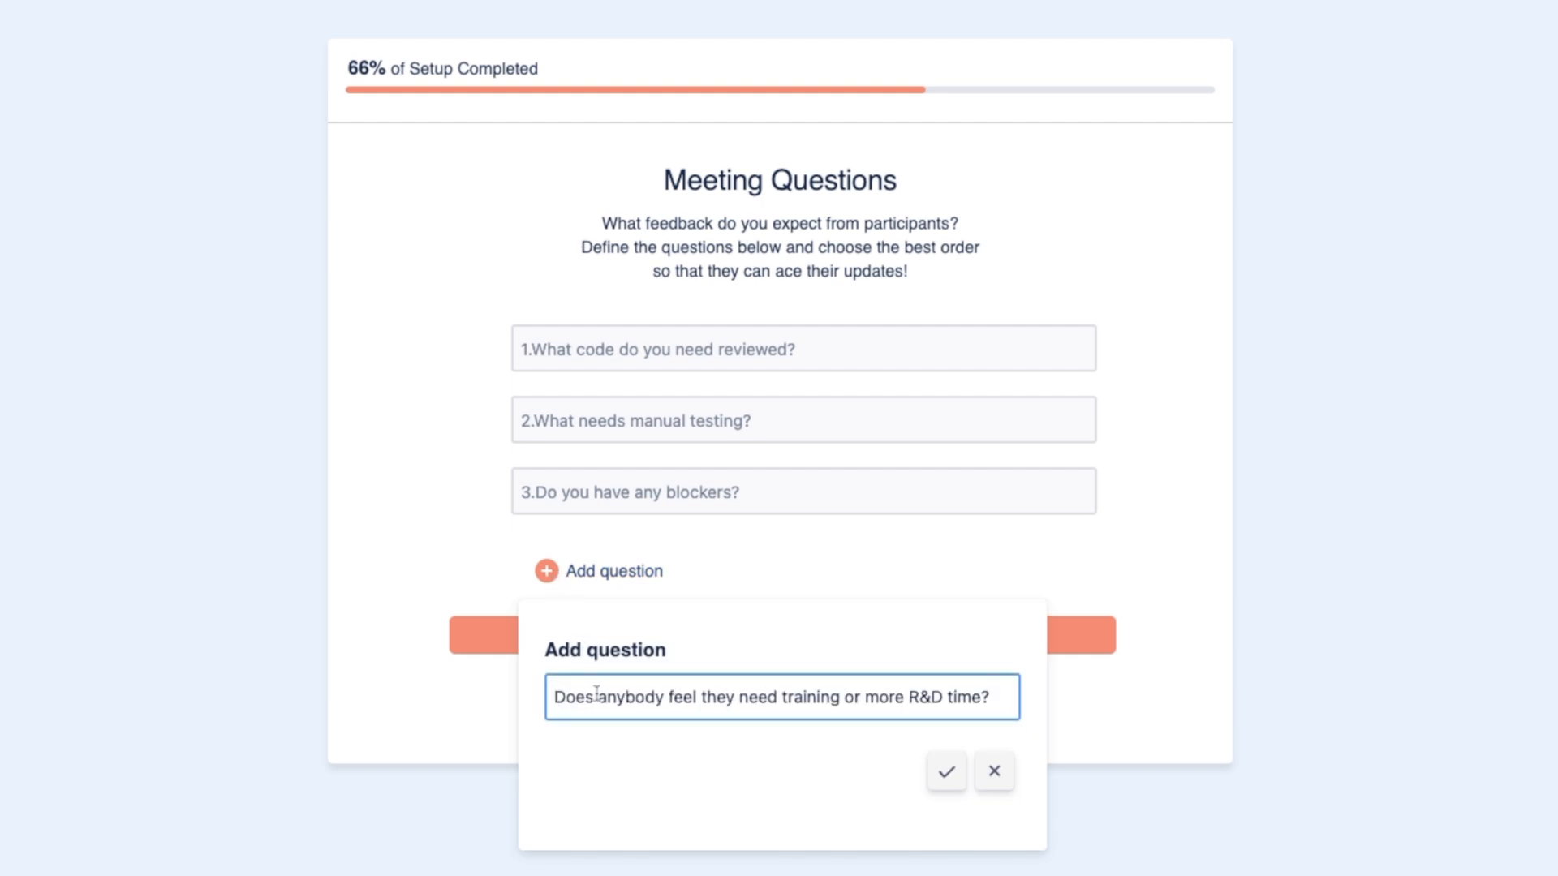
click(948, 775)
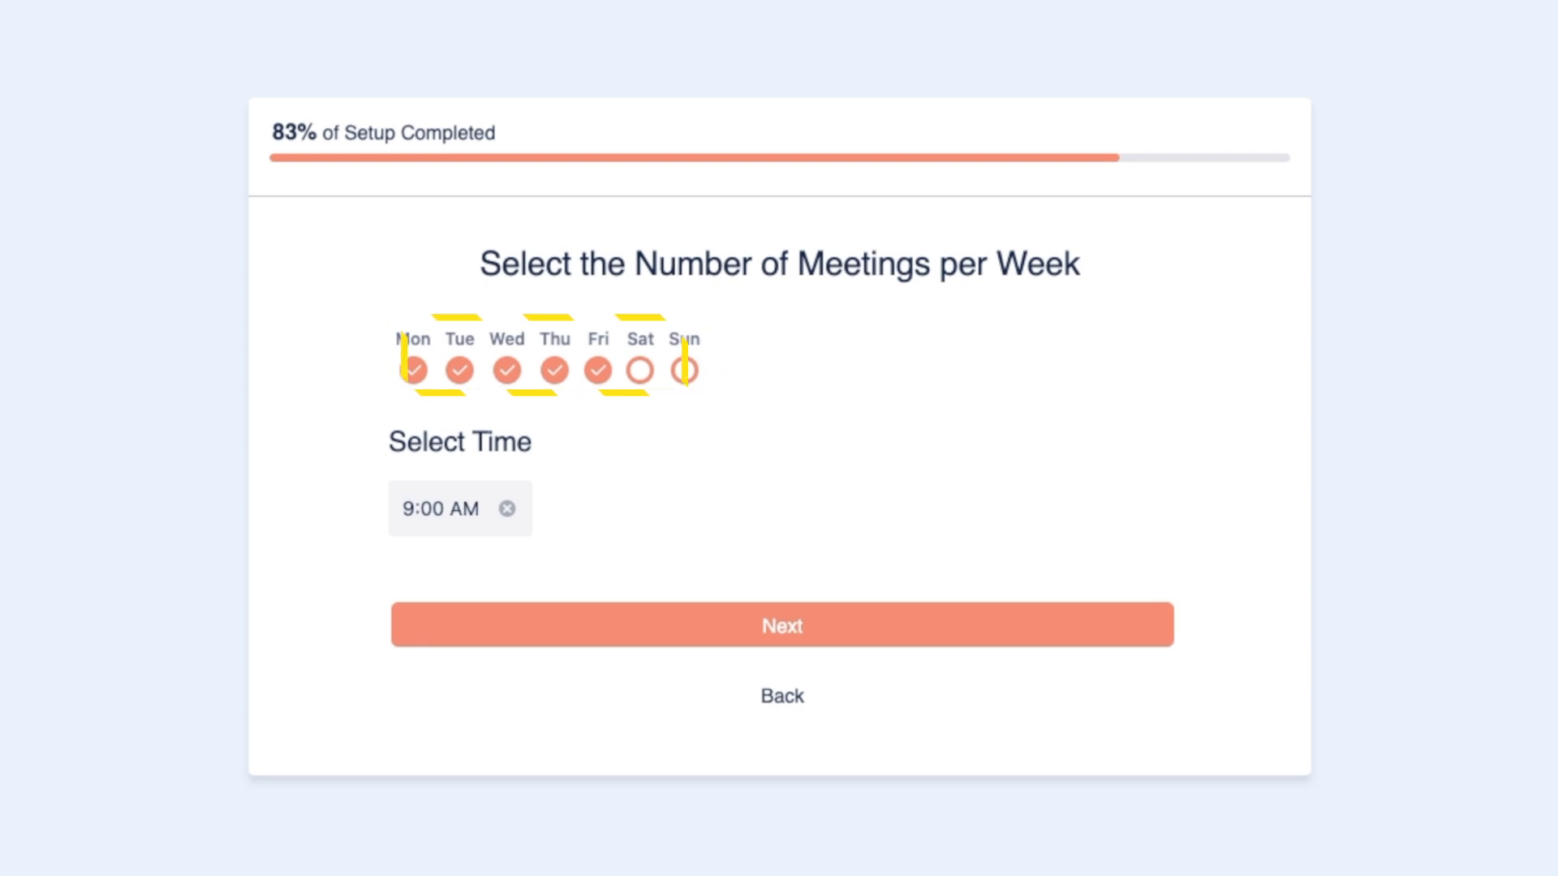
Step: Set the meeting time to 10:30 AM
click(419, 523)
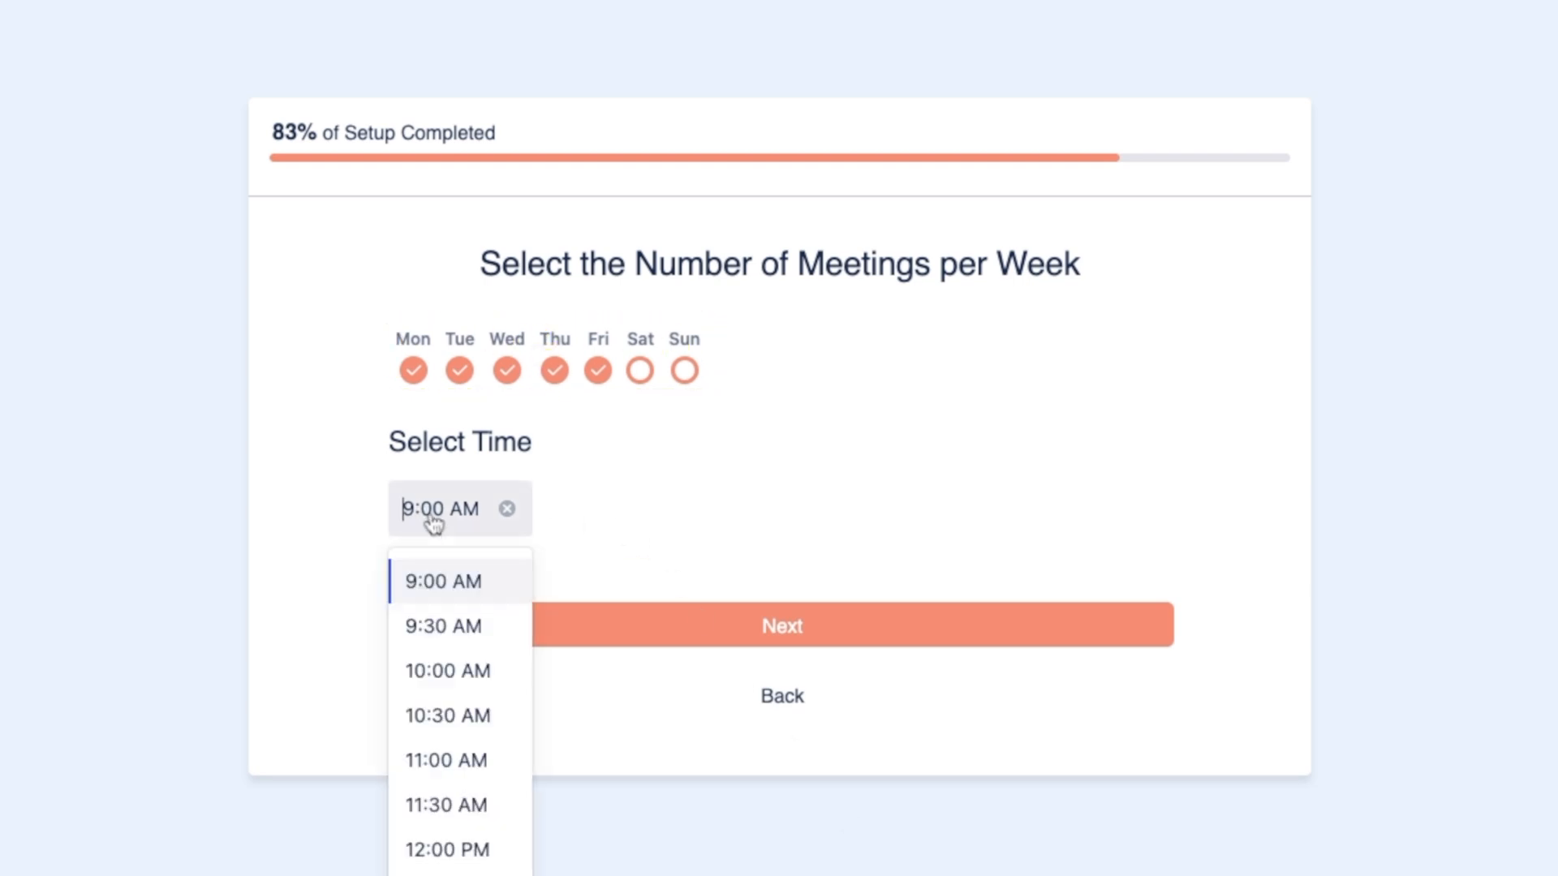
click(465, 722)
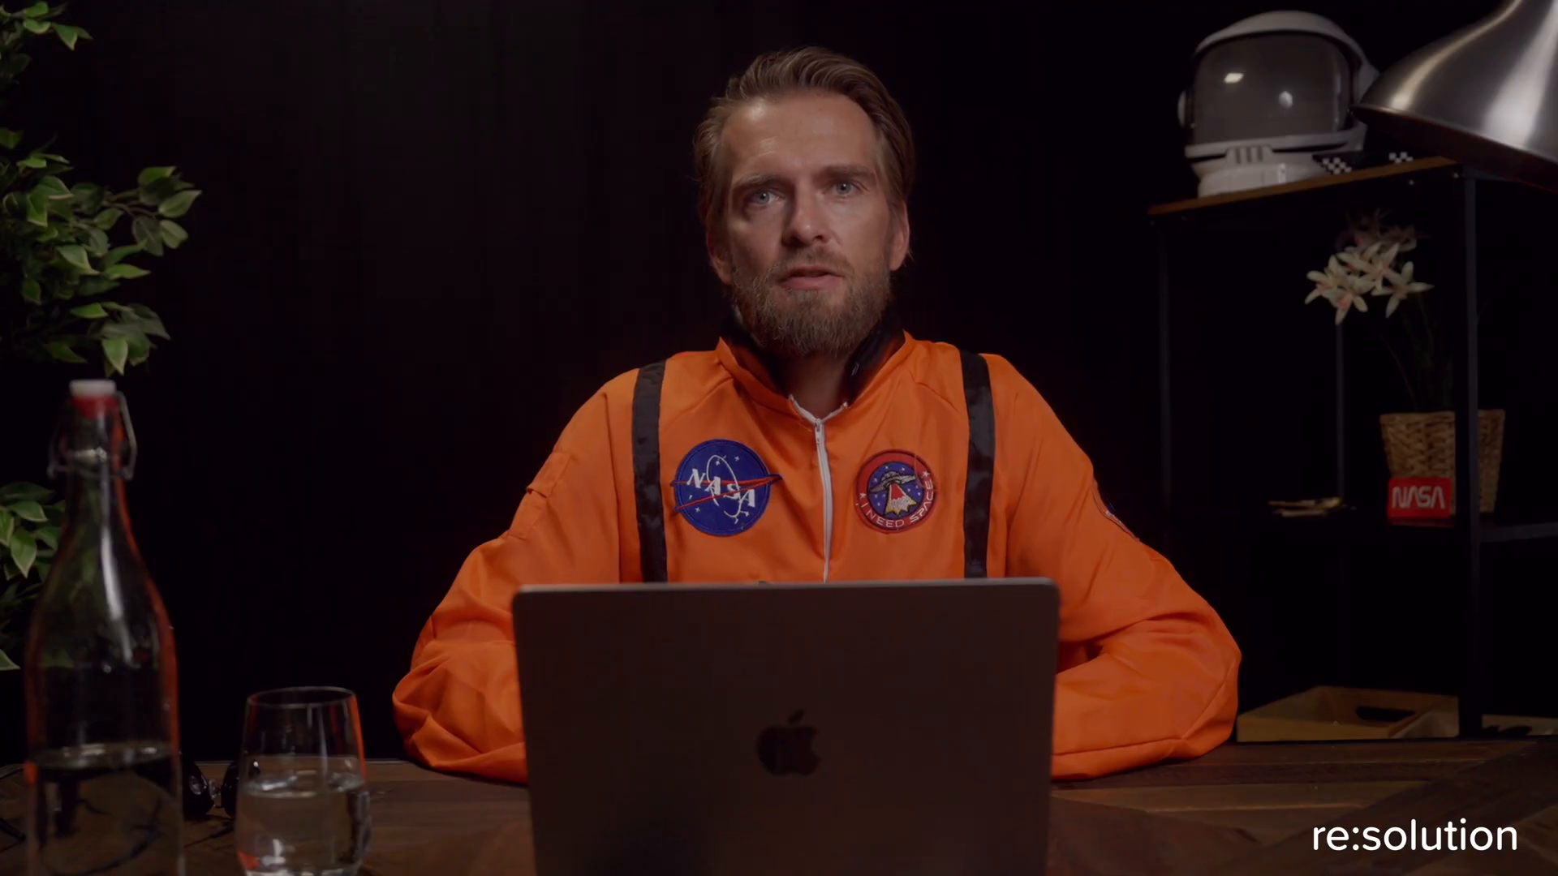